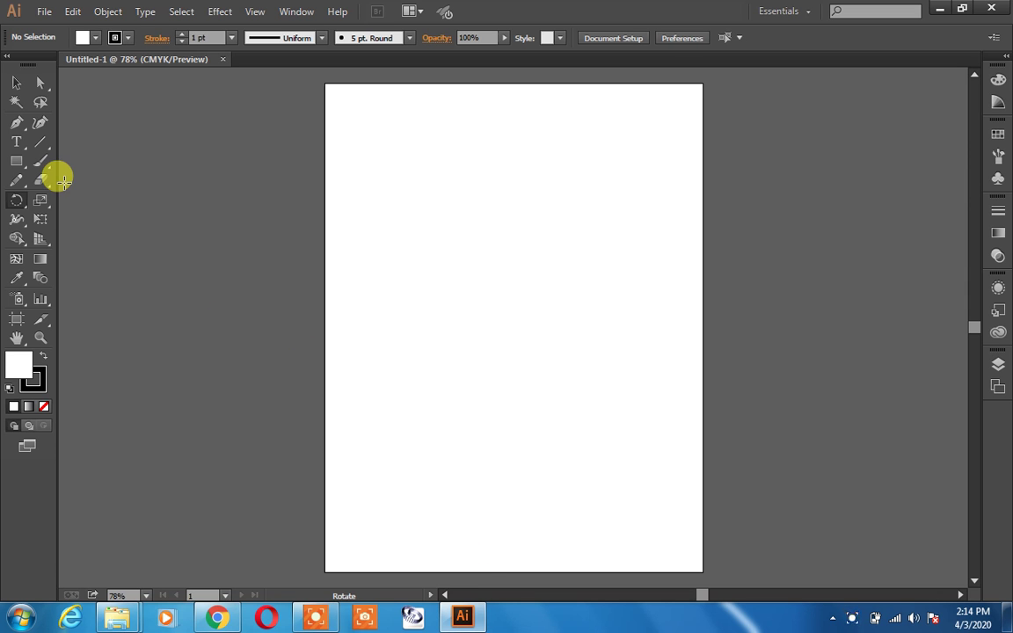
Draw a first square in the upper left of the artboard.
left_click_drag(17, 199, 124, 231)
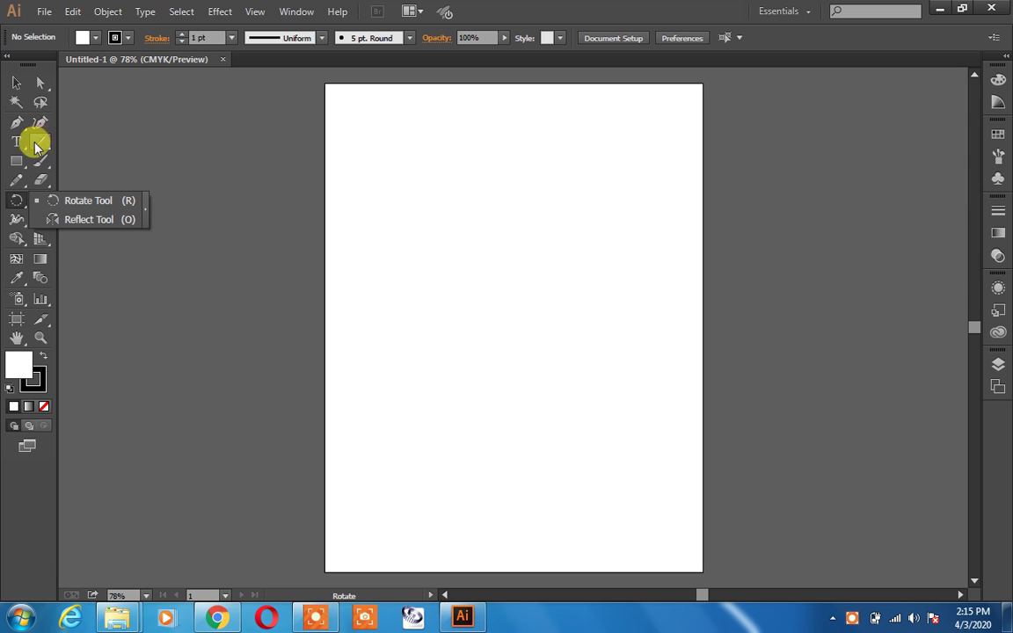
left_click(15, 169)
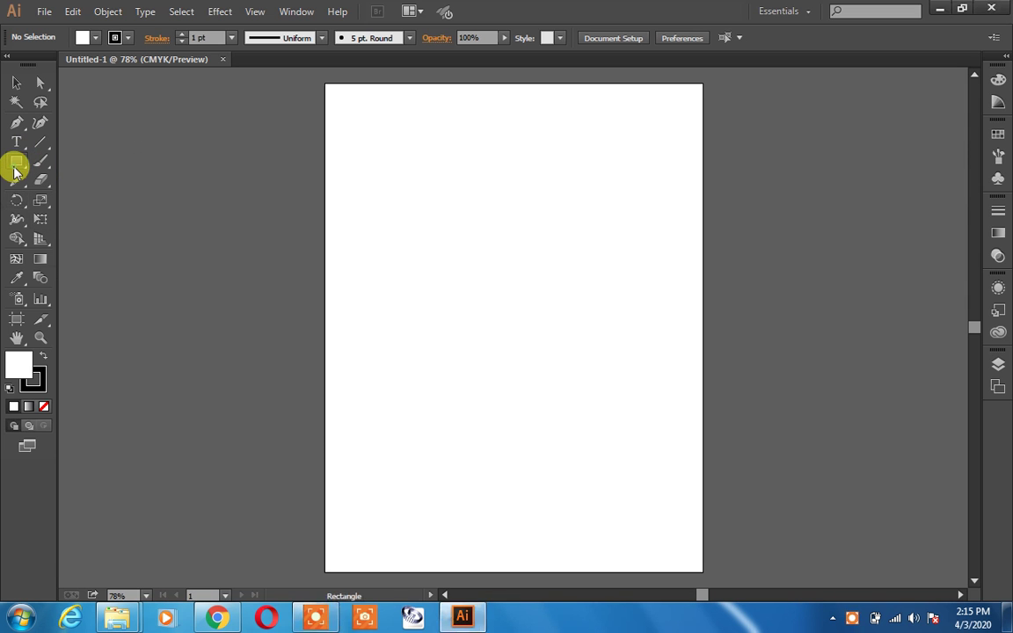
left_click(79, 161)
left_click_drag(392, 198, 510, 321)
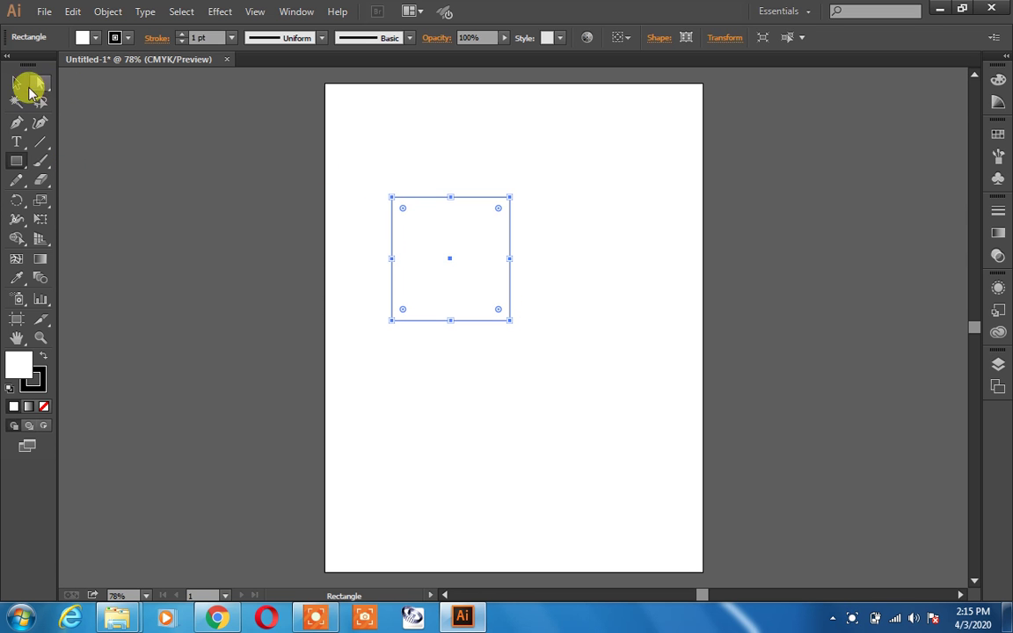
left_click(18, 84)
Rotate that square about its centre, then clear it from the artboard.
left_click(18, 203)
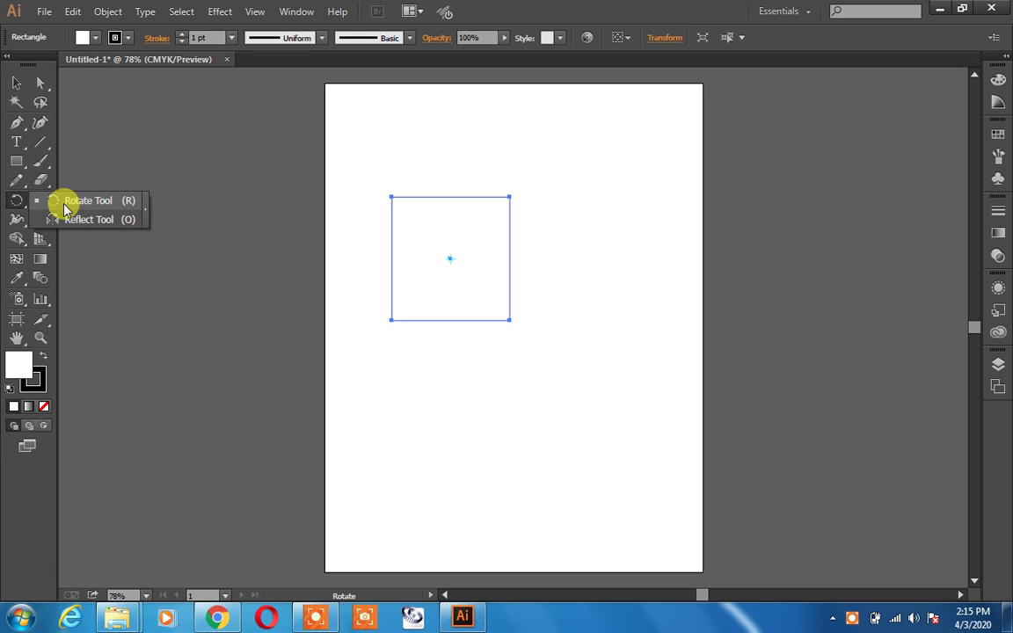
left_click(58, 201)
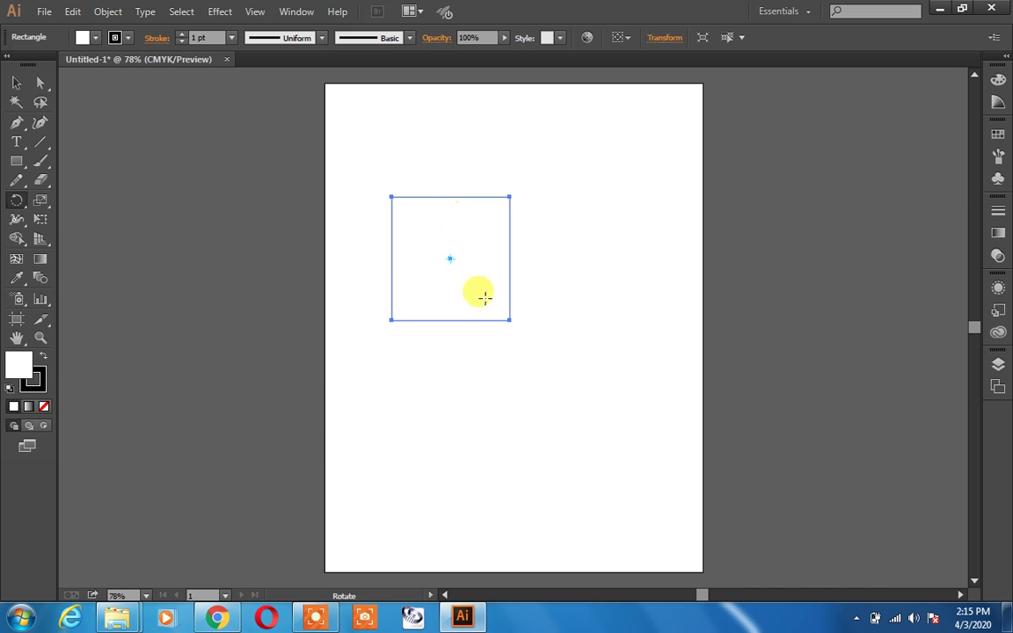
left_click_drag(488, 312, 380, 295)
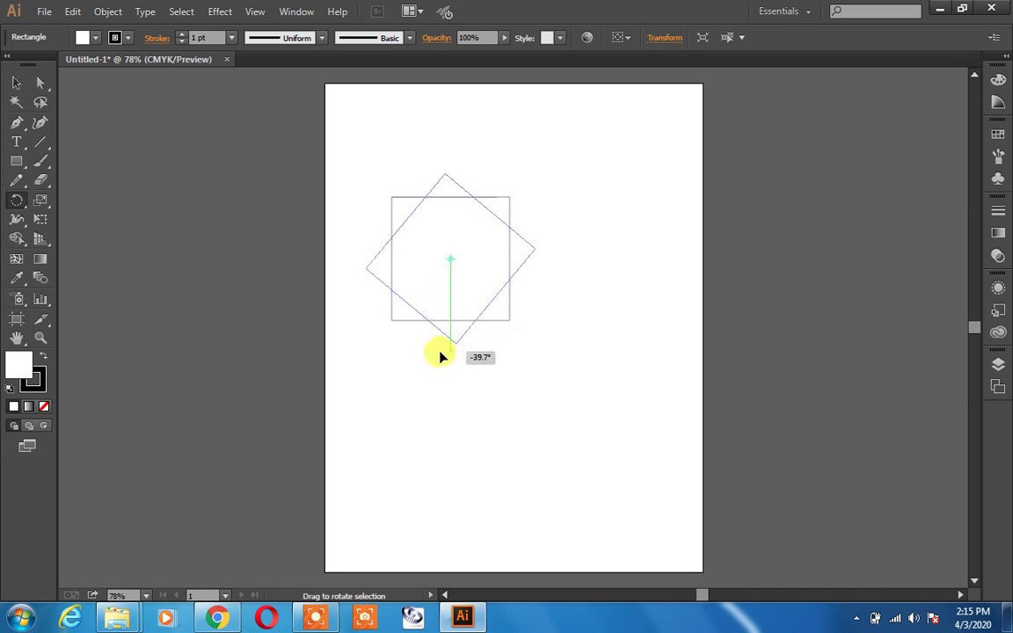
mouse_move(499, 226)
left_mouse_down()
mouse_move(546, 289)
mouse_move(370, 442)
left_mouse_up()
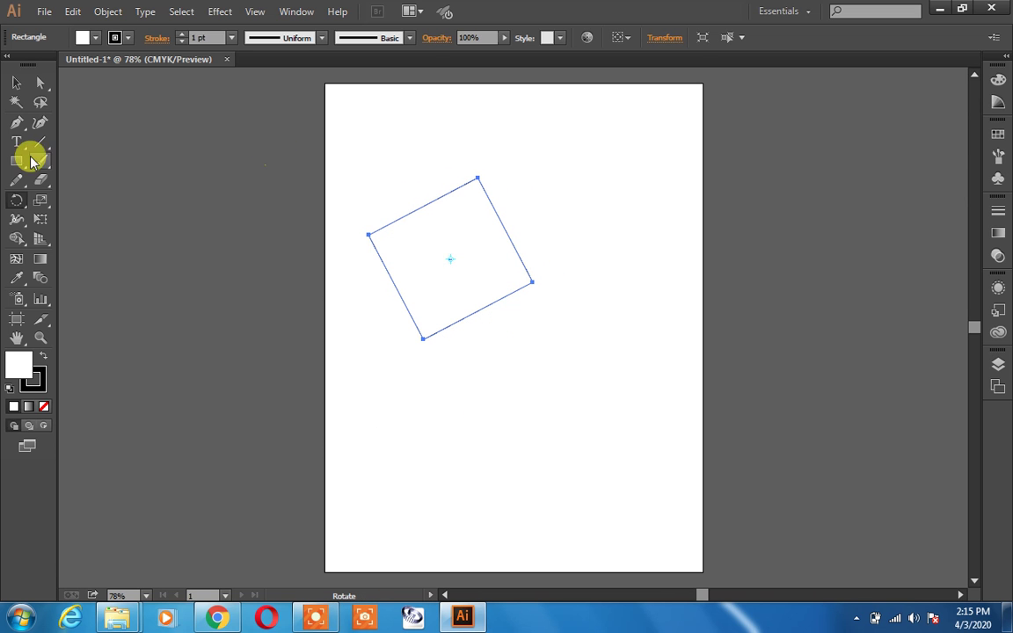
left_click(16, 82)
left_click(367, 256)
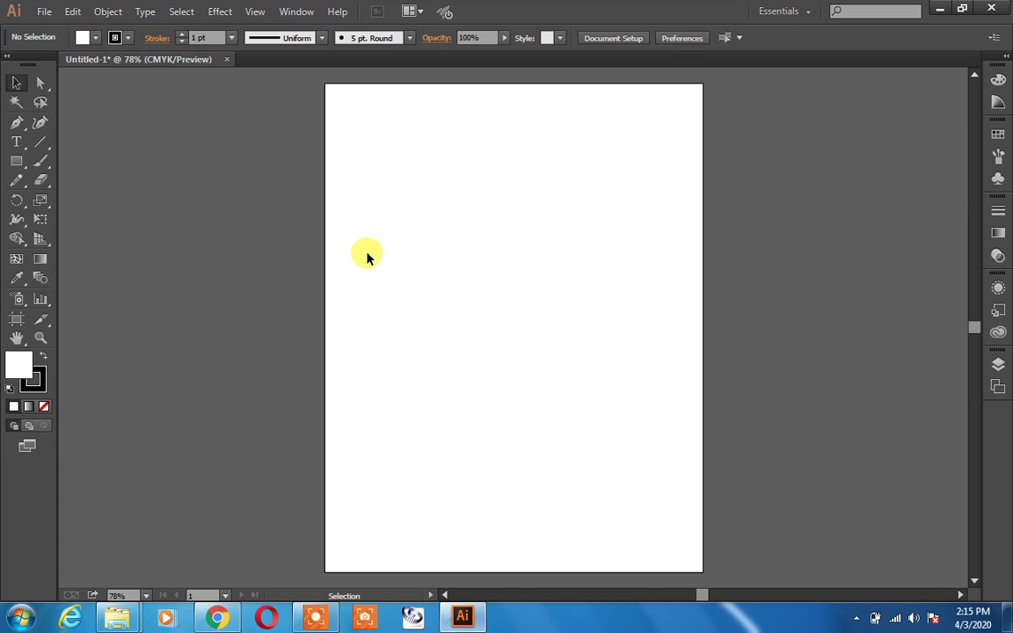
Draw a new square near the artboard centre and tilt it with the Rotate tool (R).
left_click(16, 161)
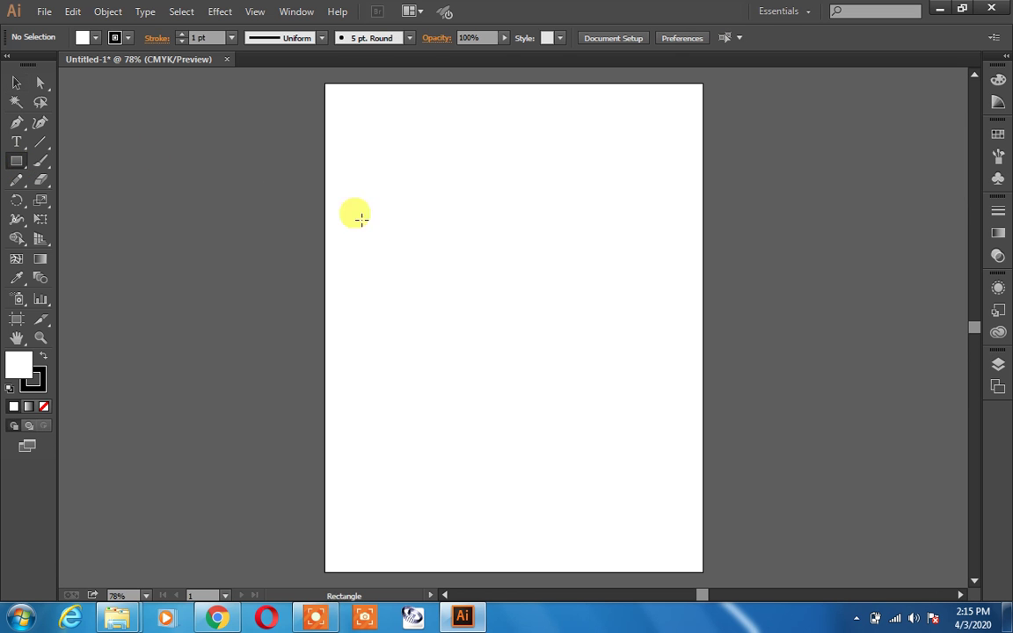
left_click_drag(416, 230, 542, 345)
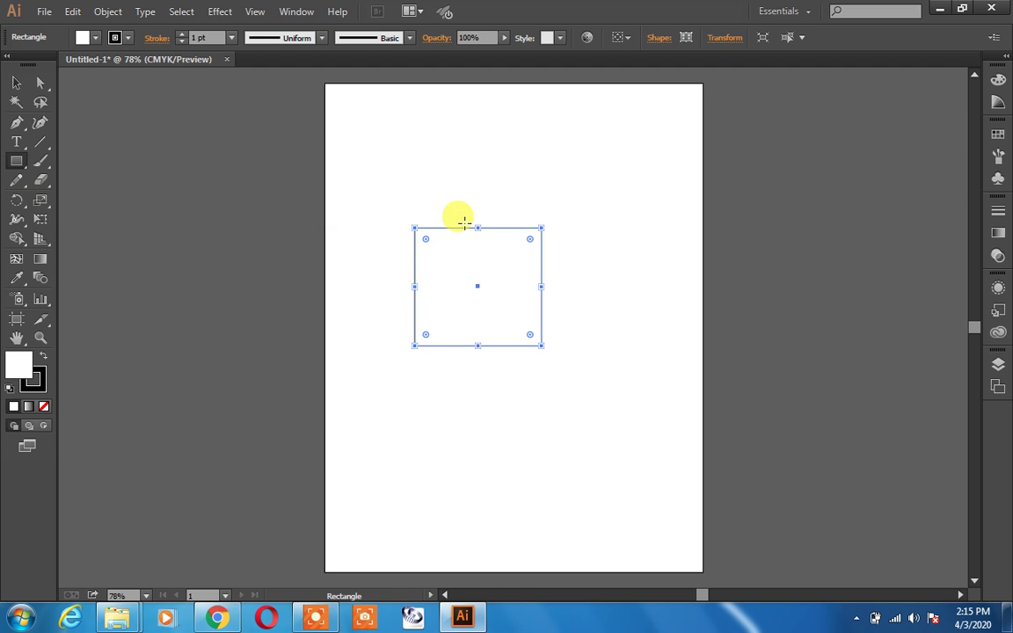
key("r")
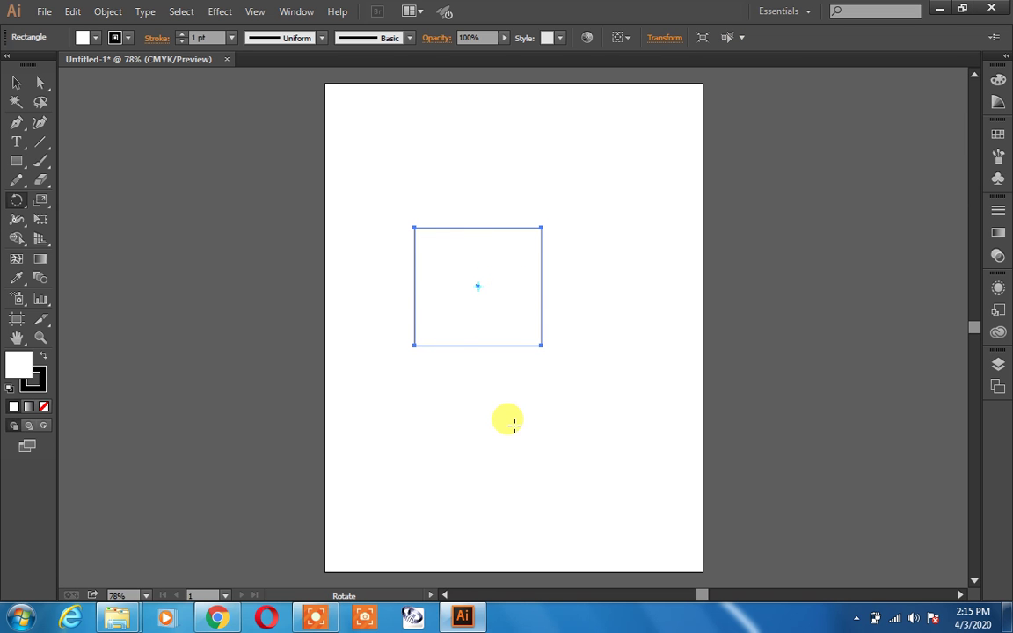
mouse_move(504, 427)
left_mouse_down()
mouse_move(356, 363)
mouse_move(530, 233)
mouse_move(477, 295)
mouse_move(550, 228)
mouse_move(604, 333)
mouse_move(582, 380)
mouse_move(484, 463)
mouse_move(393, 435)
mouse_move(369, 414)
left_mouse_up()
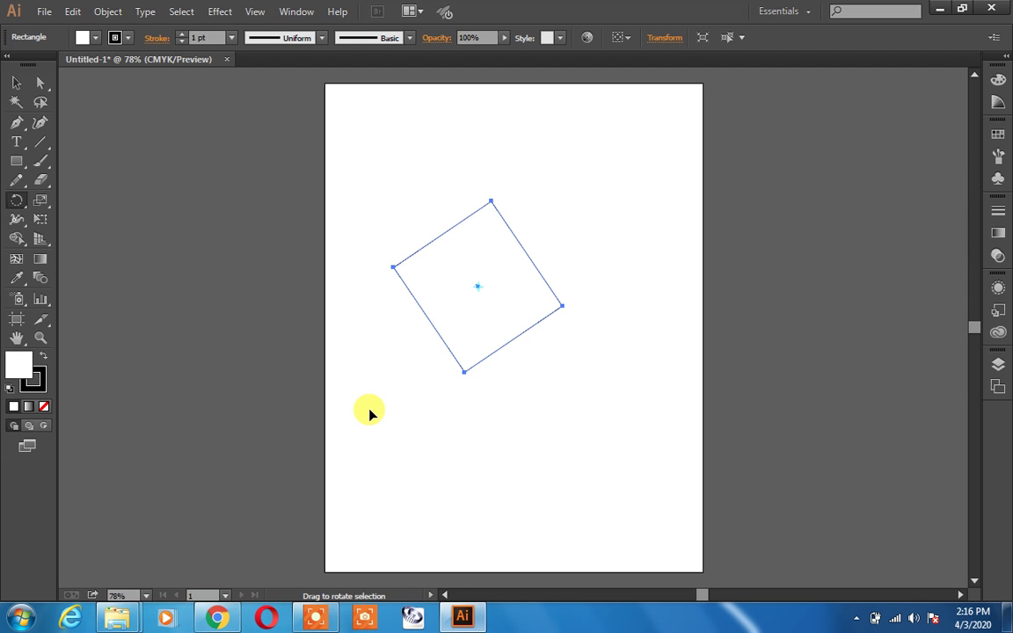
left_click(16, 200)
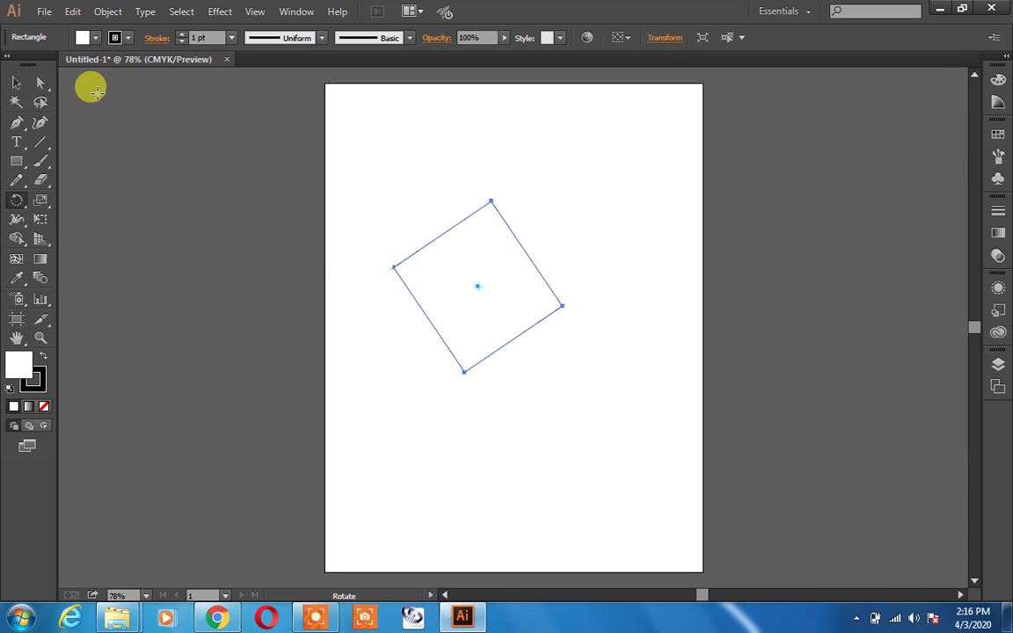
left_click(32, 85)
Reselect the square and ring rotated copies around a pivot below it, repeating twice with Ctrl+D.
left_click(242, 225)
left_click(451, 291)
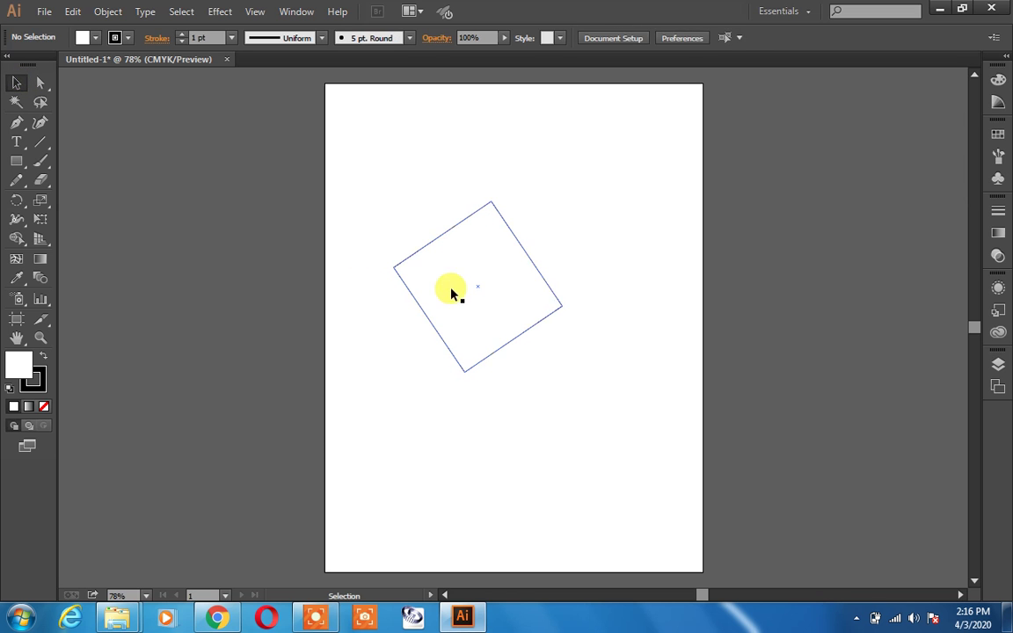
left_click(17, 206)
left_click_drag(17, 209, 75, 199)
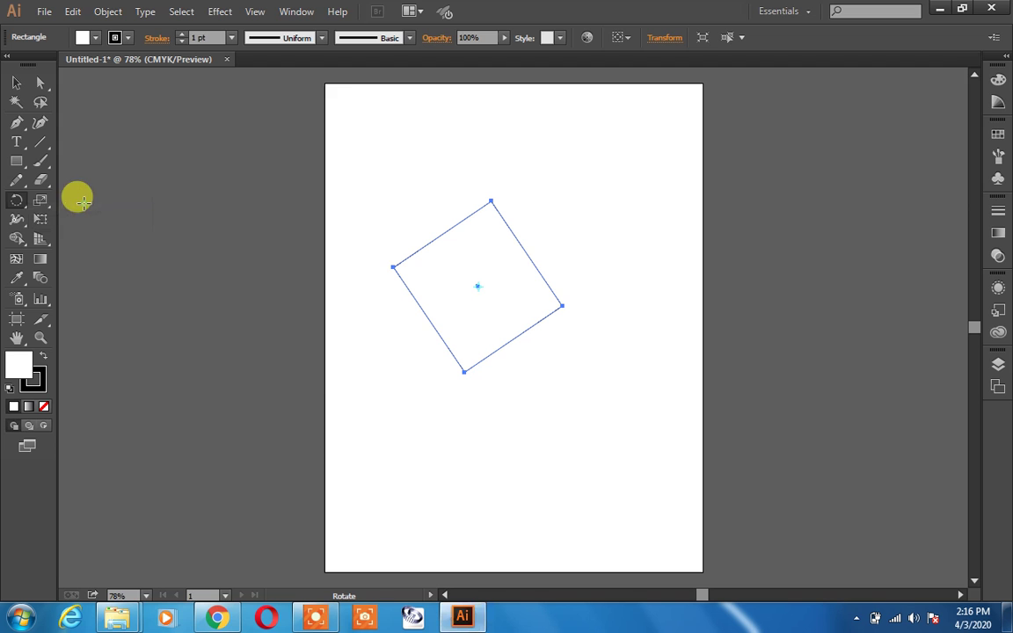
left_click(467, 424)
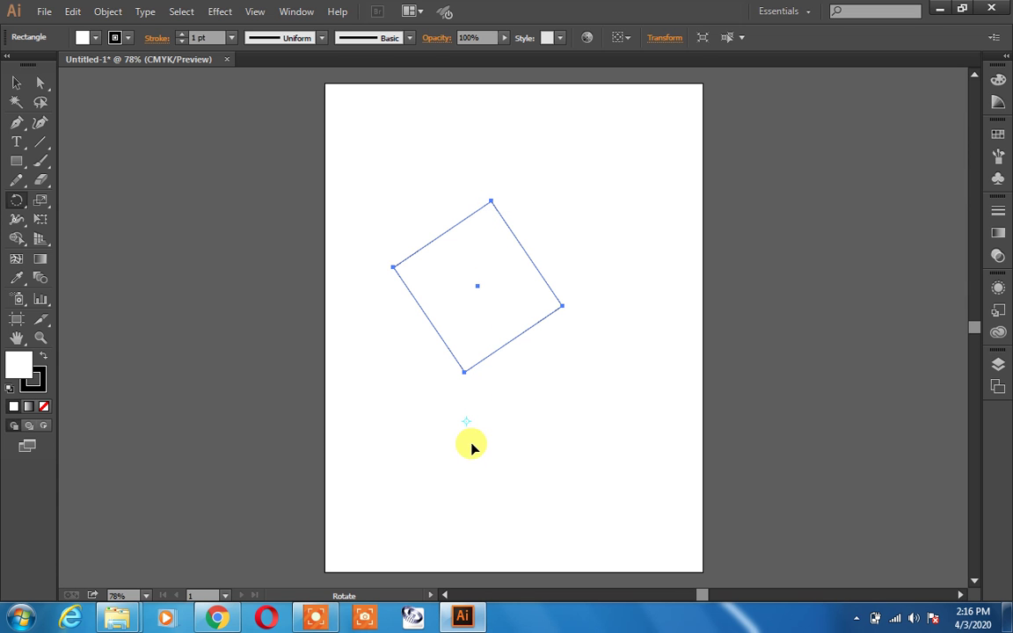
mouse_move(472, 447)
left_mouse_down()
mouse_move(477, 493)
mouse_move(461, 492)
mouse_move(431, 463)
mouse_move(443, 471)
left_mouse_up()
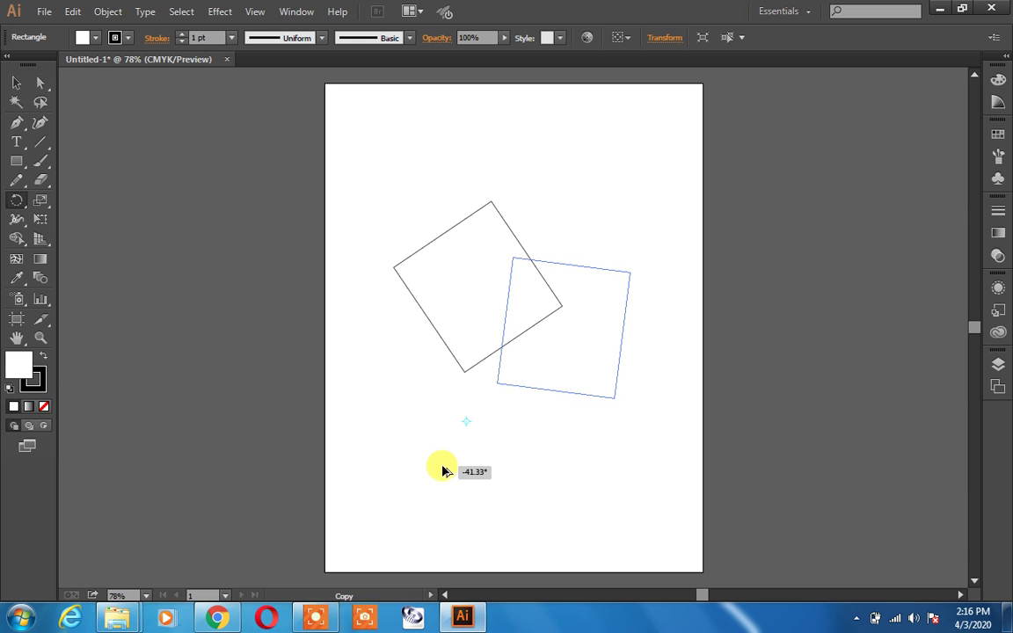
left_click_drag(443, 470, 441, 467)
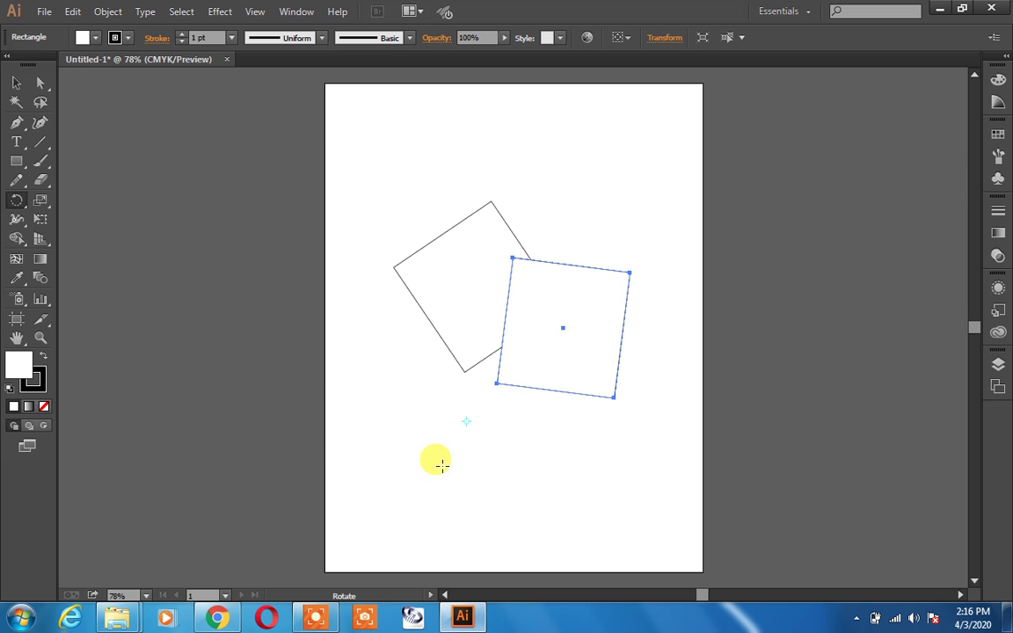
key("ctrl+d")
key("ctrl+d")
key("ctrl+d")
key("ctrl+d")
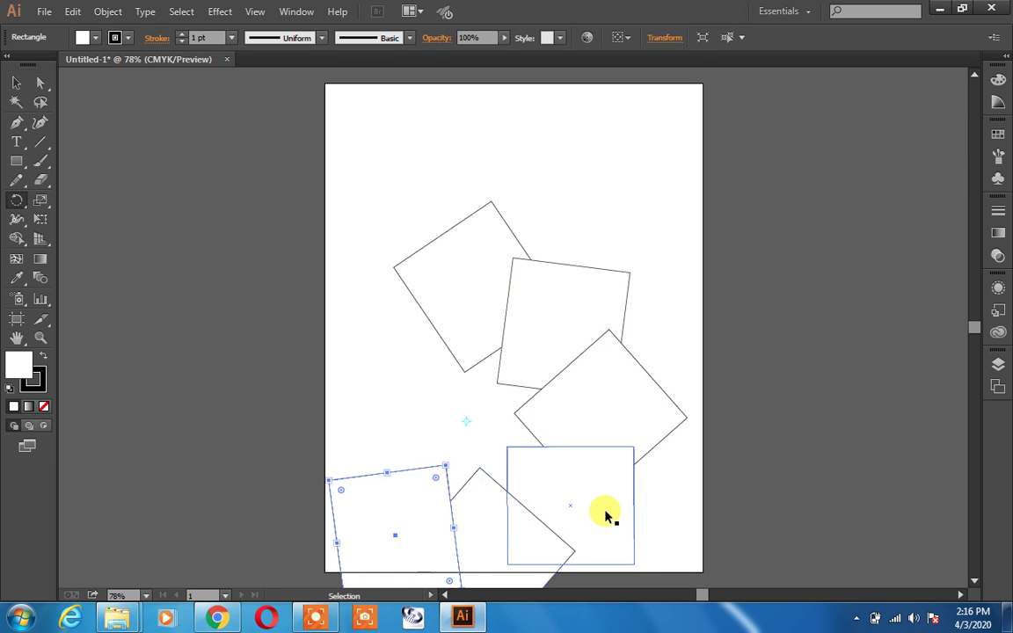
key("ctrl+d")
key("ctrl+d")
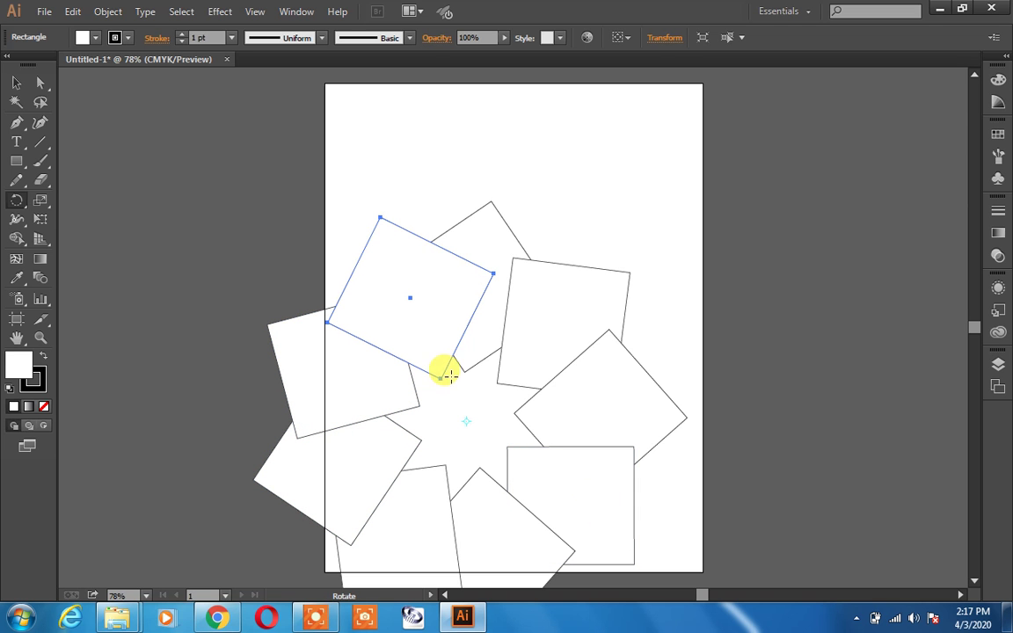
Select all the squares with Ctrl+A and delete them.
left_click(17, 84)
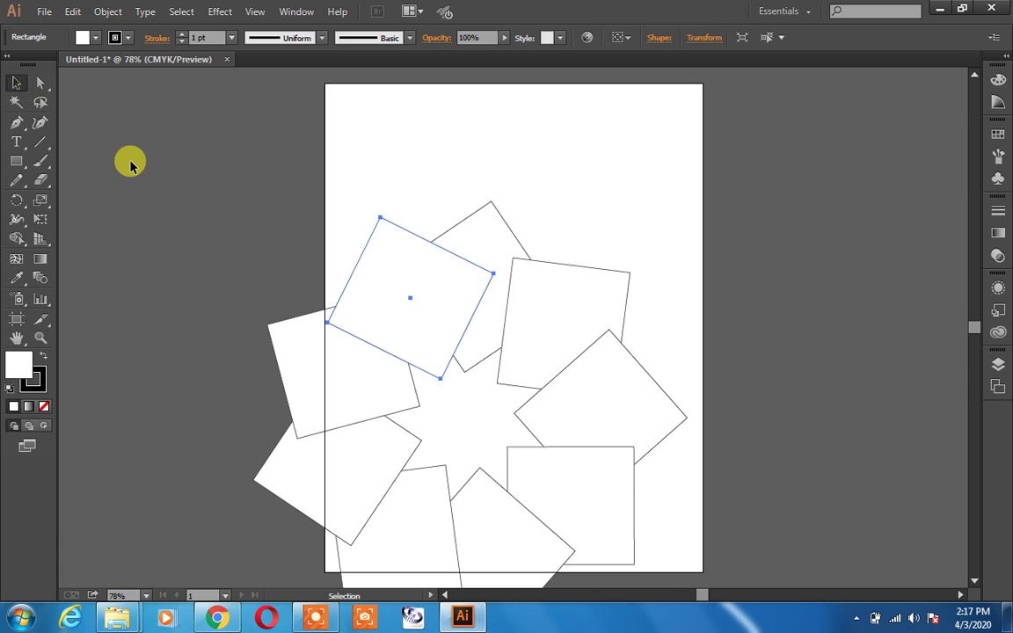
left_click(130, 161)
left_click(431, 313)
key("ctrl+a")
key("Delete")
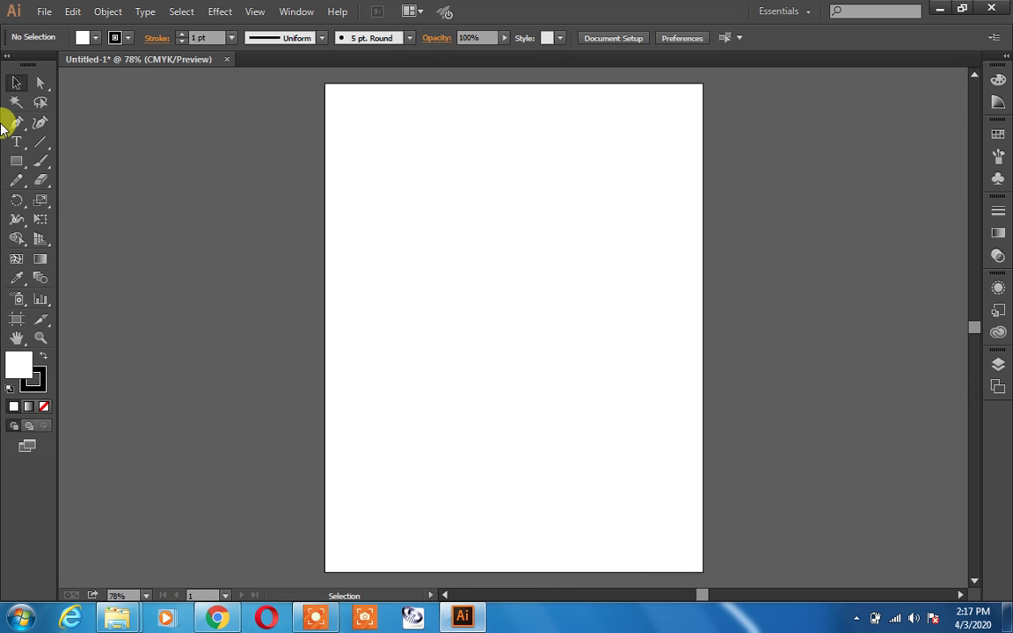
Draw a tall narrow ellipse in the upper middle of the artboard.
left_click(15, 161)
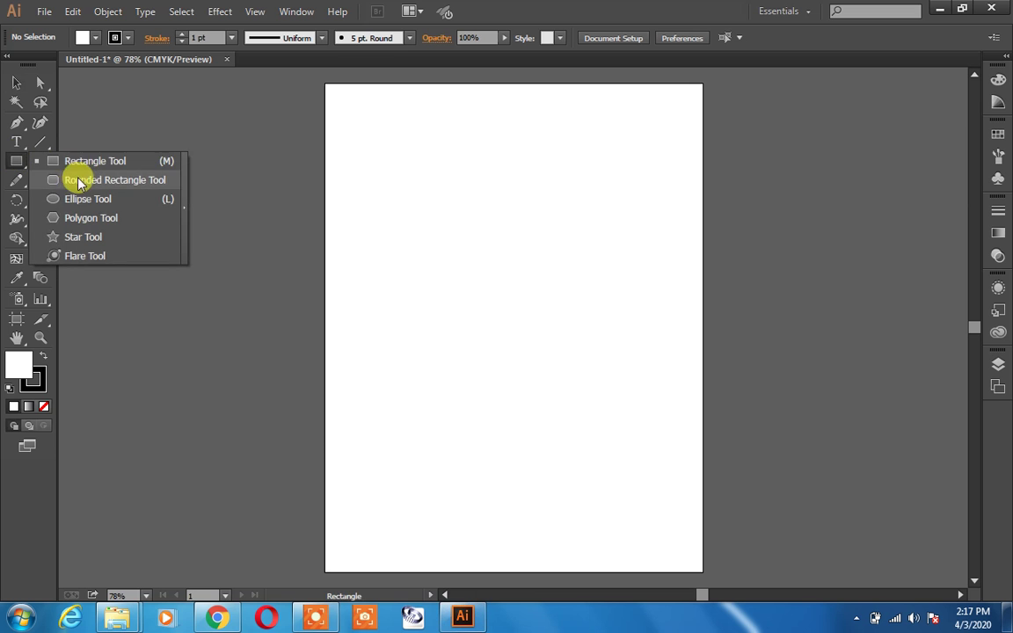
left_click(91, 201)
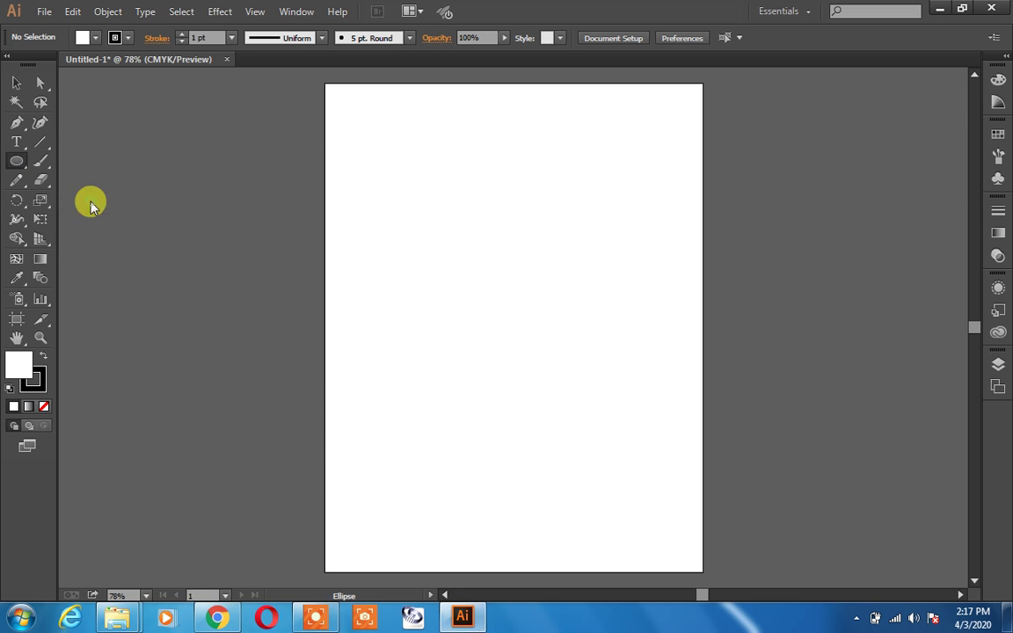
left_click_drag(479, 166, 496, 283)
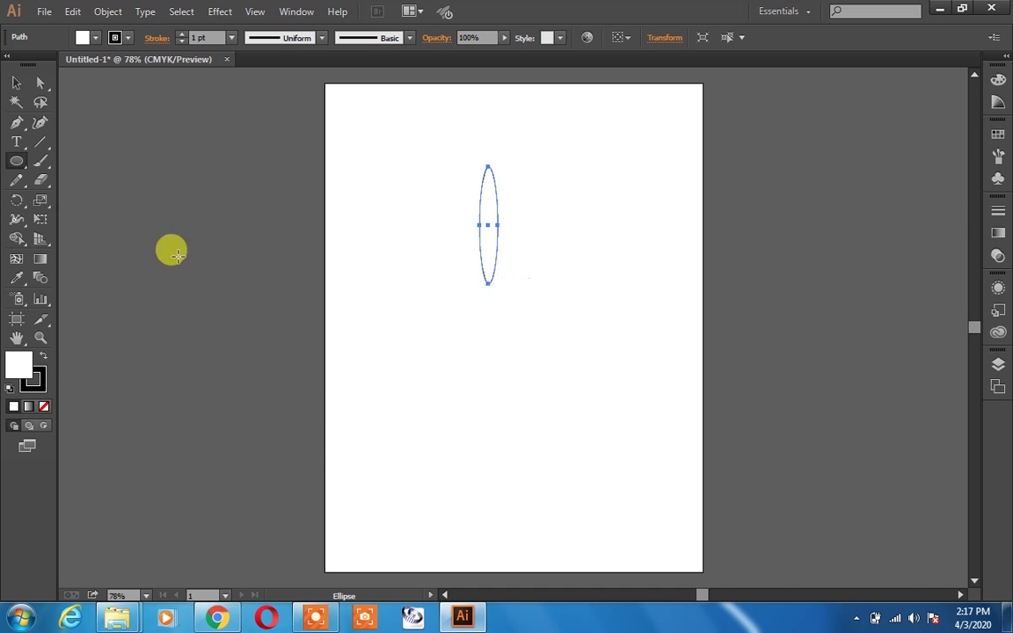
Fill the ellipse with CMYK Red from the Control bar swatches.
left_click(93, 37)
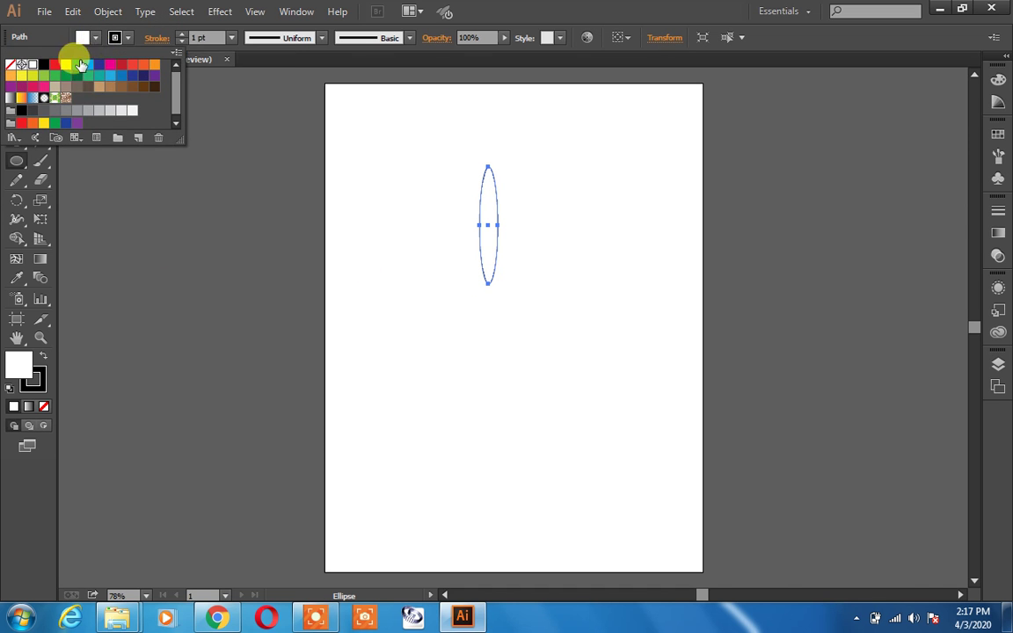
left_click(54, 66)
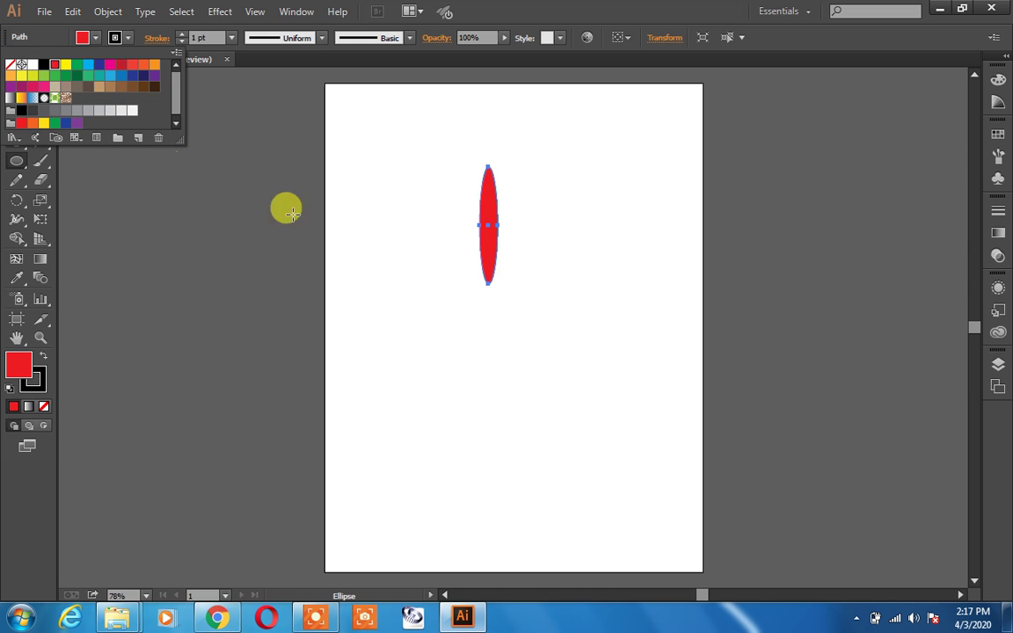
left_click(147, 212)
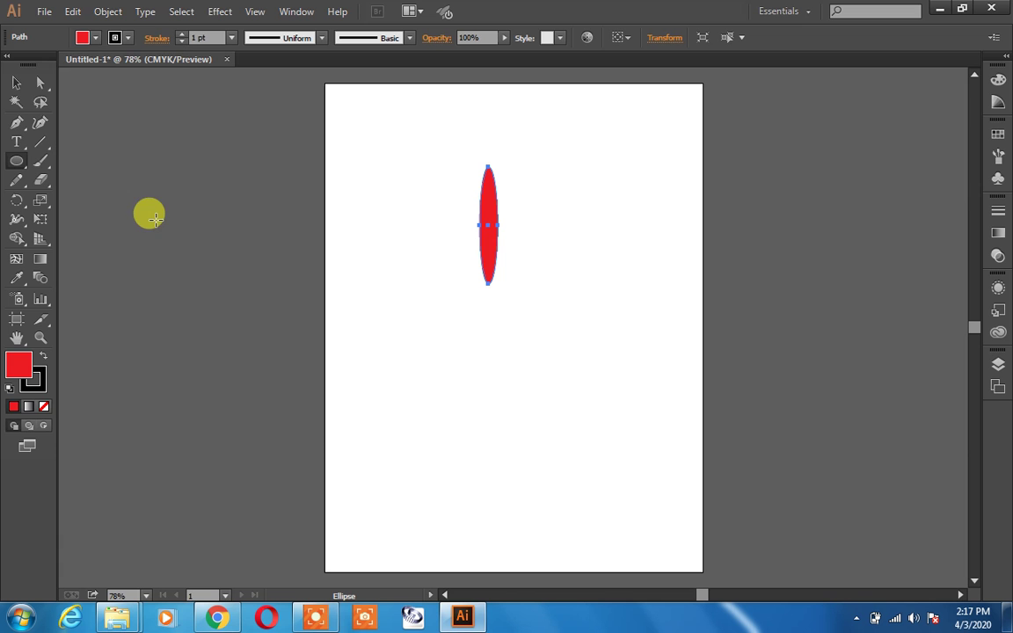
left_click(15, 160)
left_click(21, 201)
Pivot rotated copies of the red ellipse around its bottom tip, repeating with Ctrl+D into a full flower.
left_click(19, 200)
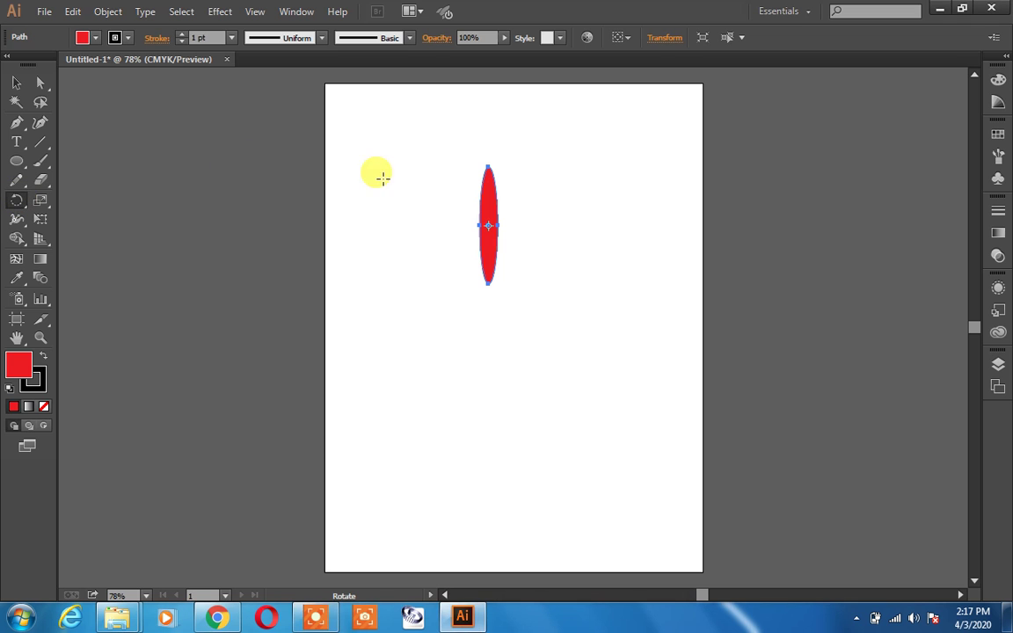
left_click(488, 295)
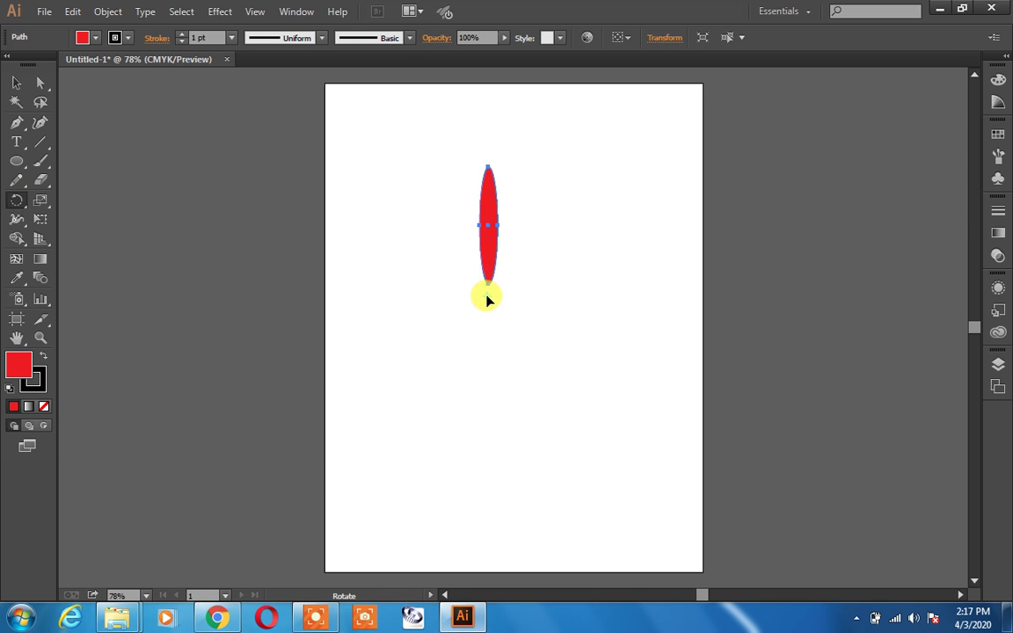
left_click_drag(489, 302, 486, 311)
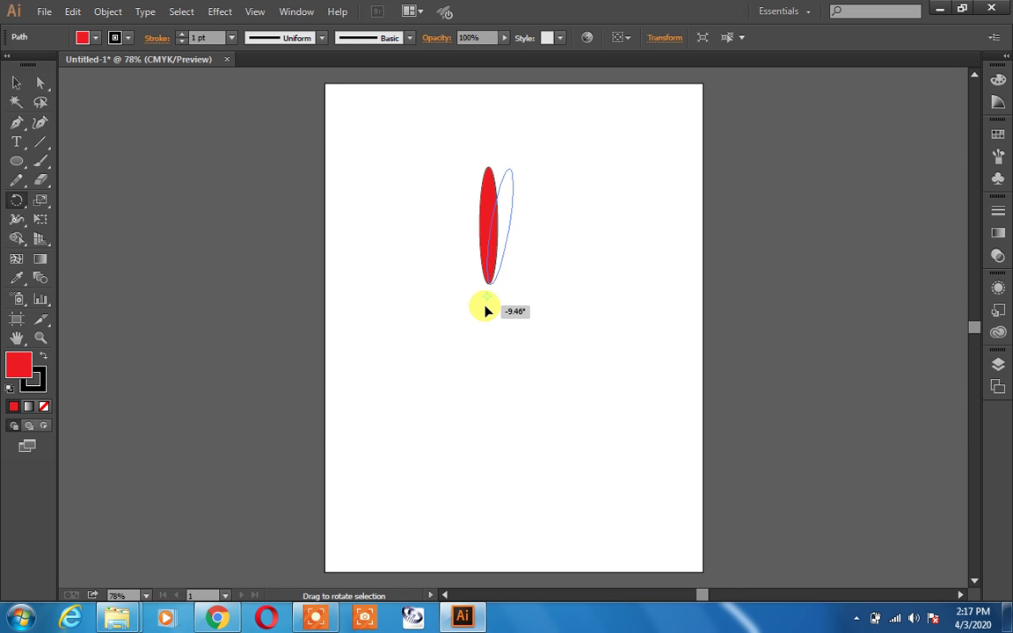
left_click_drag(485, 310, 485, 305)
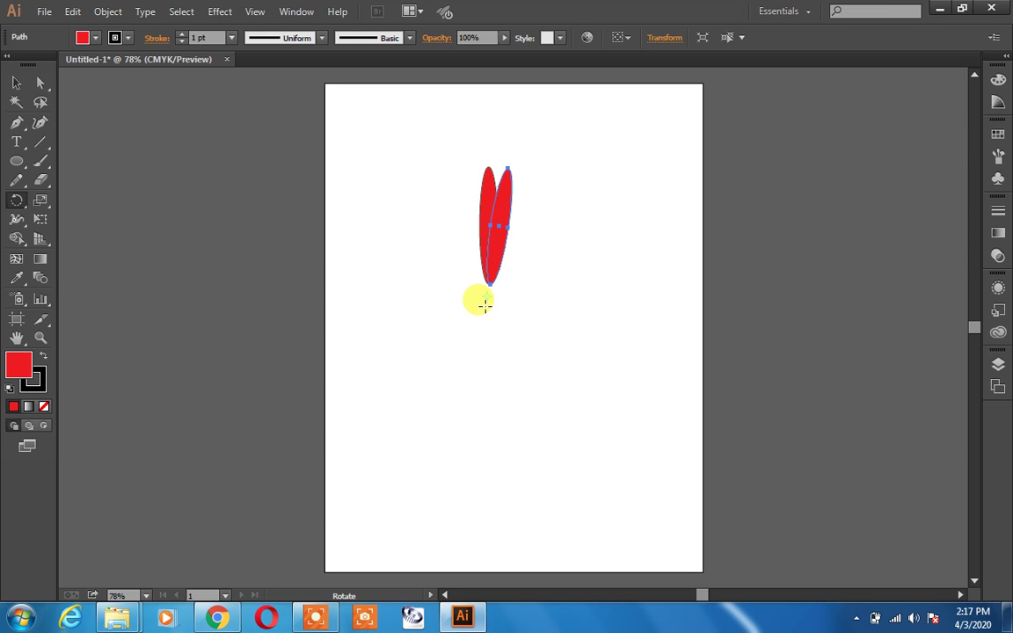
key("ctrl")
key("ctrl+d")
key("ctrl+d")
key("ctrl+d")
key("ctrl+d")
key("ctrl+d")
key("ctrl+d")
key("ctrl+d")
key("ctrl+d")
key("ctrl+d")
key("ctrl+d")
key("ctrl+d")
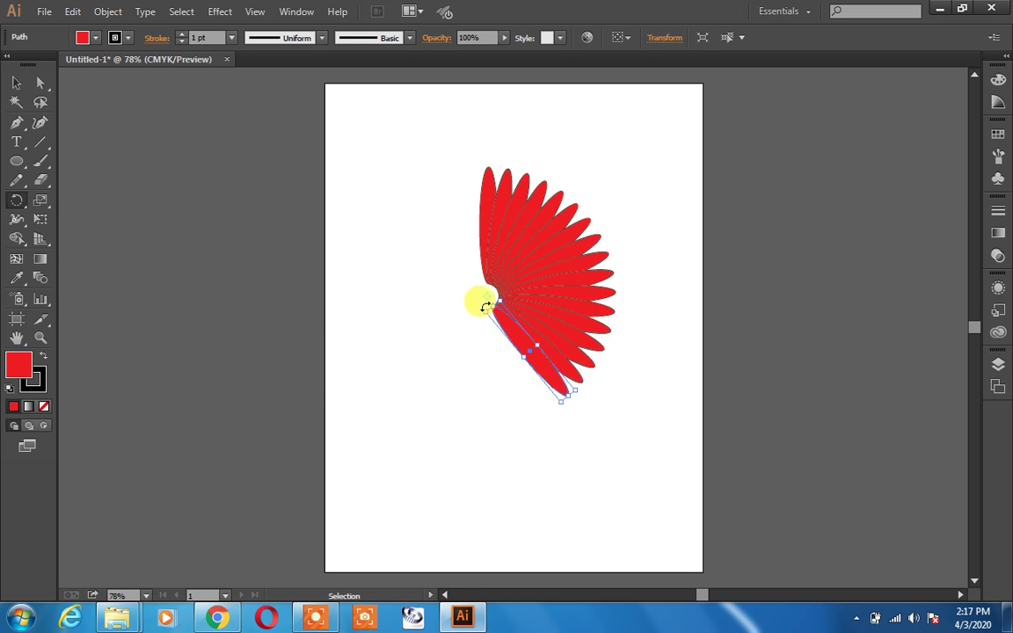
key("ctrl+d")
key("ctrl+d")
key("ctrl+d")
key("ctrl+d")
key("ctrl+d")
key("ctrl+d")
key("ctrl+d")
key("ctrl+d")
key("ctrl+d")
key("ctrl+d")
key("ctrl+d")
key("ctrl+d")
key("ctrl+d")
left_click_drag(485, 309, 485, 304)
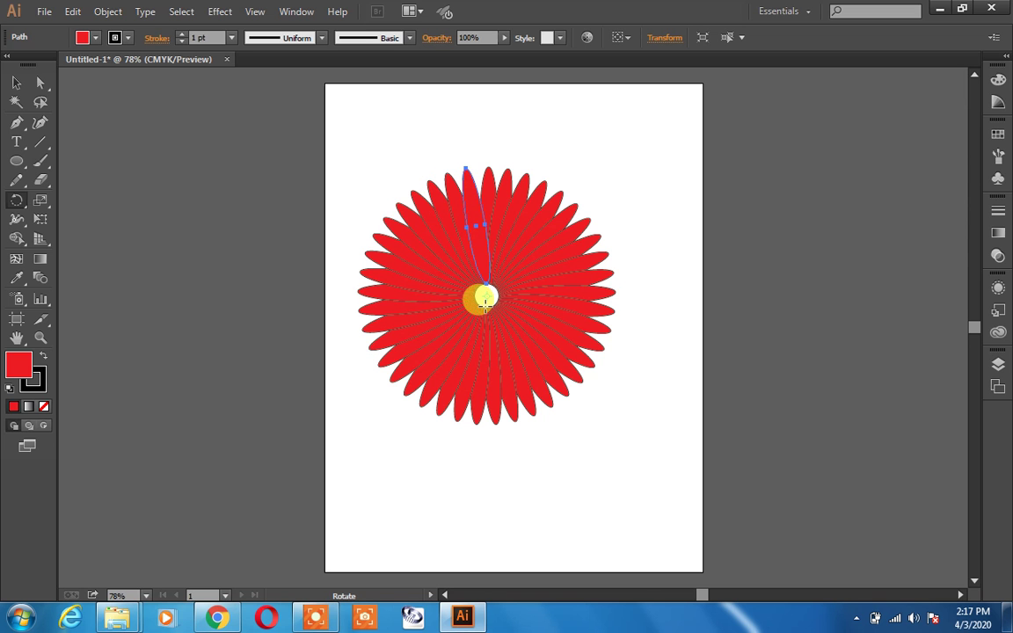
left_click(16, 82)
left_click(99, 141)
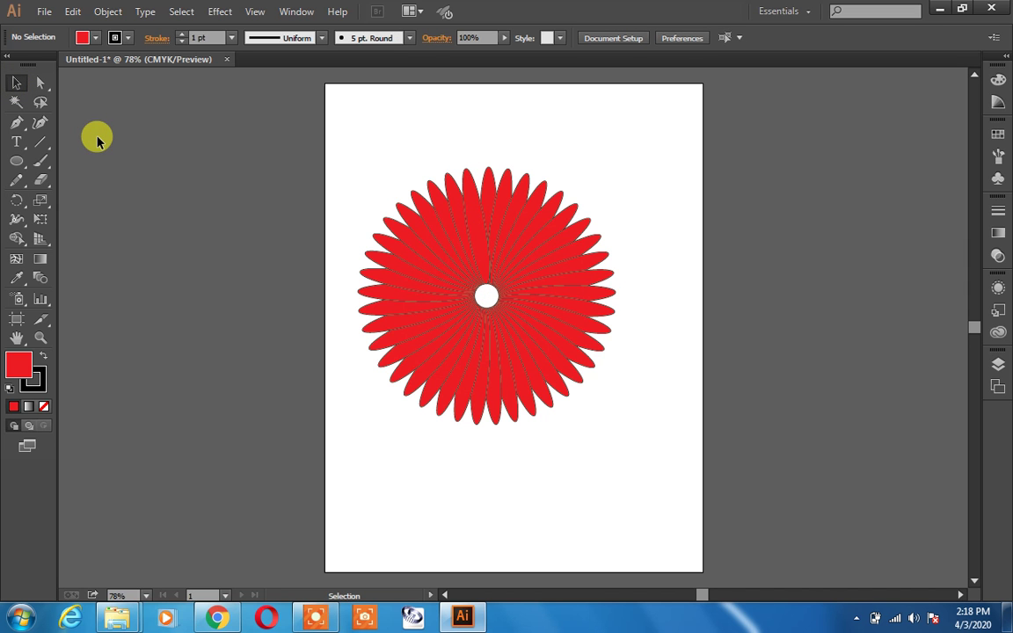
Duplicate a top petal and shorten the copy from its top handle.
left_click_drag(445, 219, 478, 231)
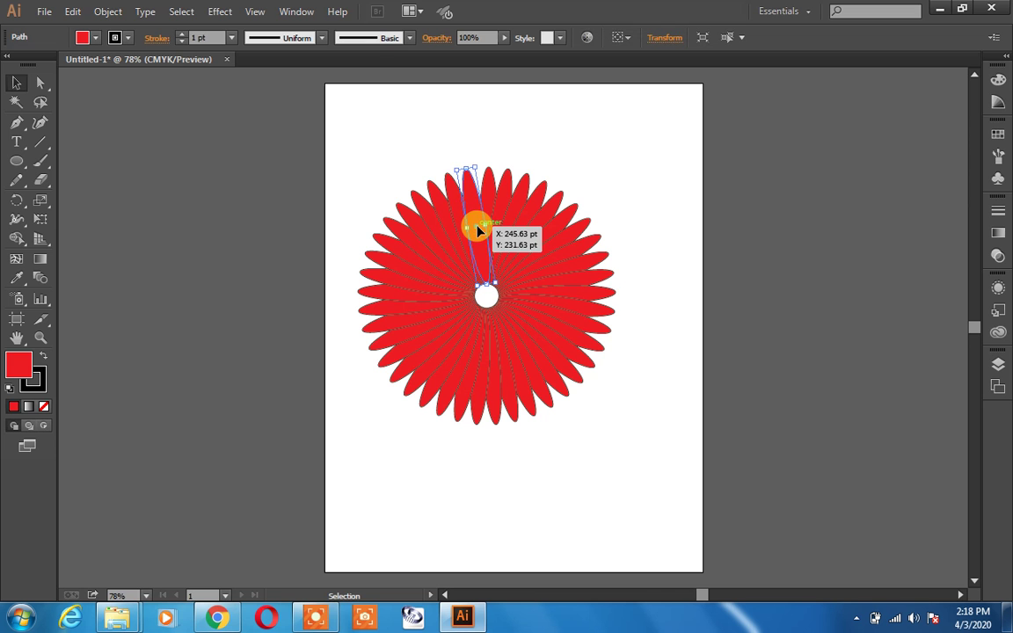
left_click_drag(477, 230, 474, 205)
left_click_drag(472, 166, 479, 190)
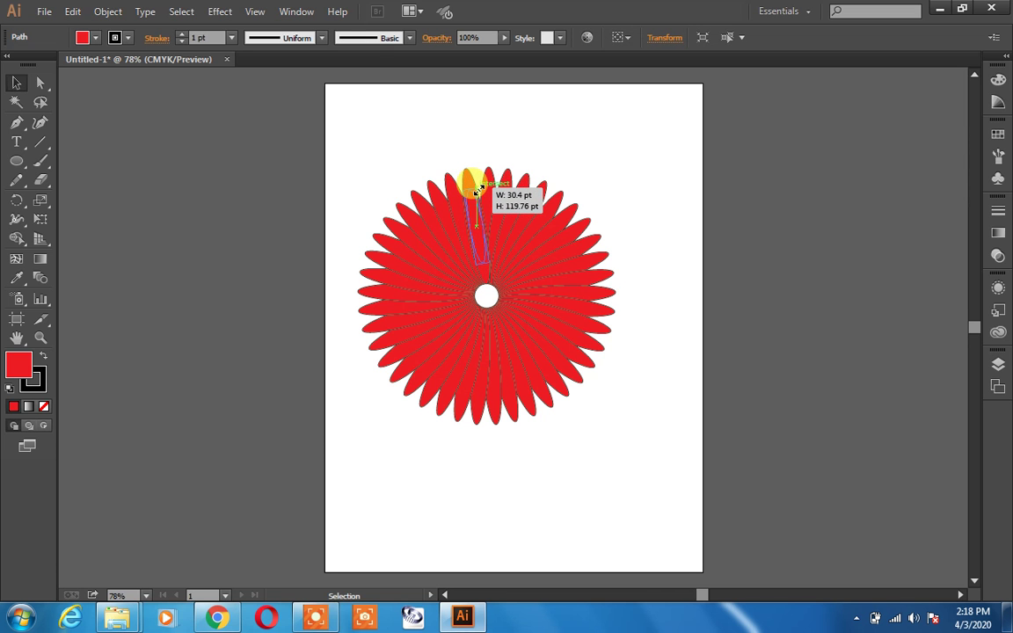
left_click_drag(479, 190, 478, 189)
key("ctrl+z")
left_click_drag(470, 166, 480, 197)
Move the shortened petal copy out to the right of the flower.
right_click(472, 202)
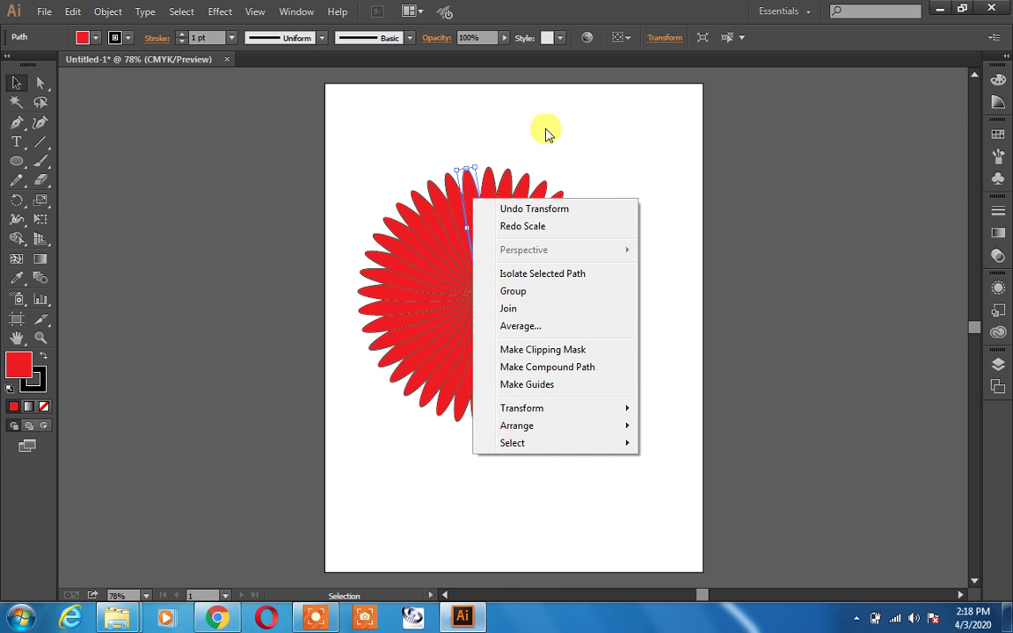
left_click(543, 131)
left_click(470, 211)
left_click_drag(470, 212, 533, 205)
key("ctrl+z")
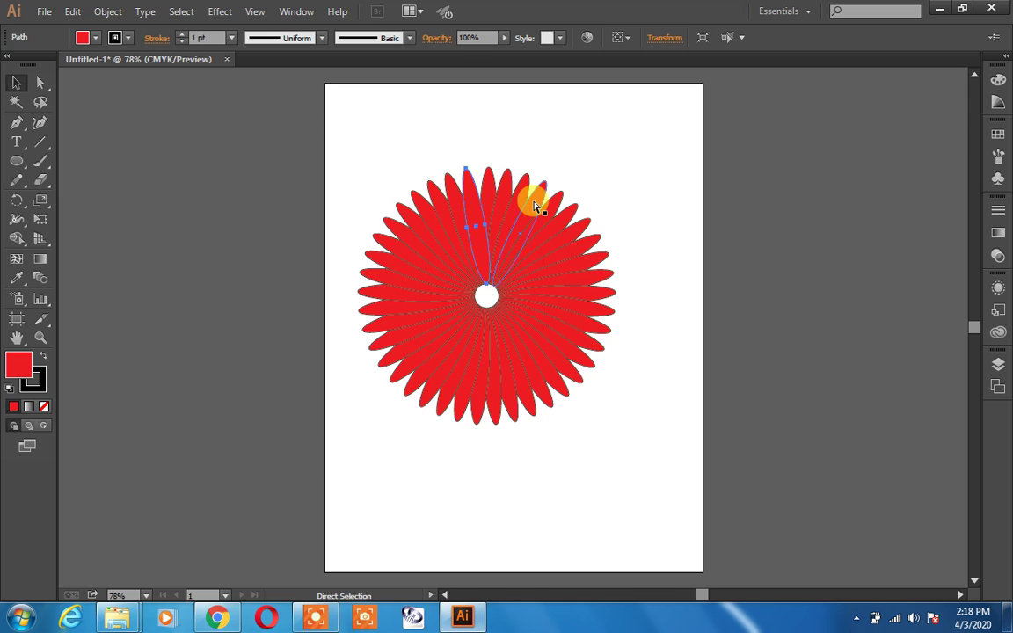
key("ctrl")
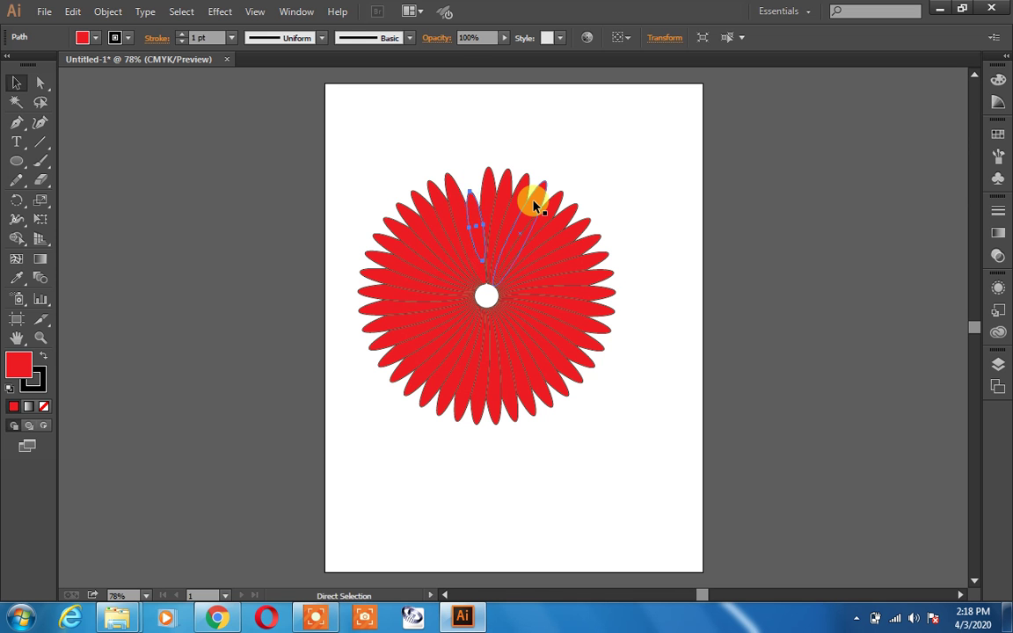
key("ctrl")
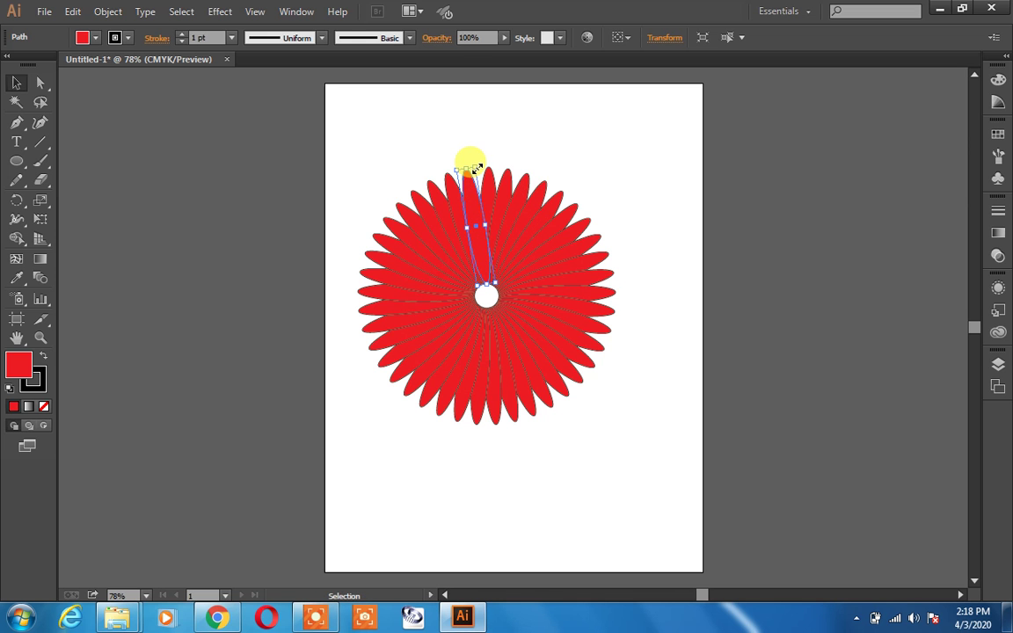
mouse_move(476, 167)
left_mouse_down()
mouse_move(576, 170)
mouse_move(592, 153)
left_mouse_up()
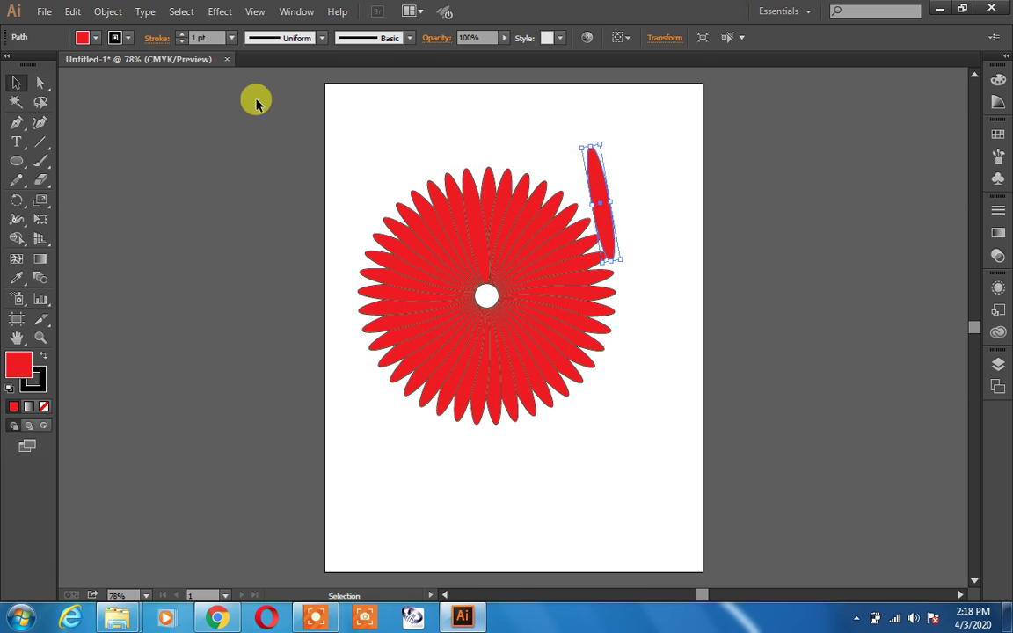
Fill the separate petal with CMYK Yellow.
left_click(95, 38)
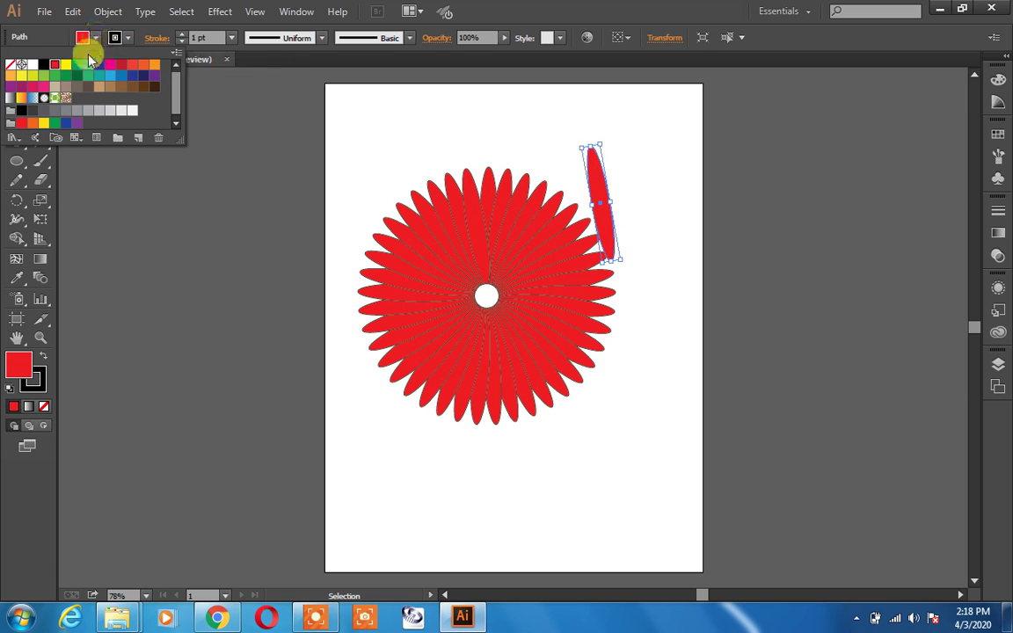
left_click(65, 70)
left_click(160, 153)
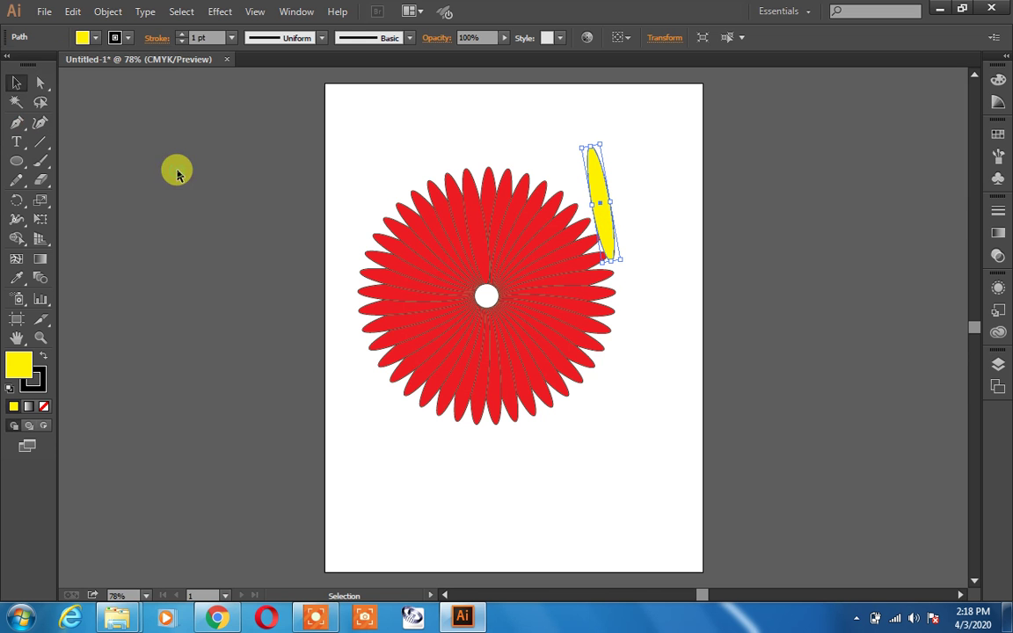
left_click(16, 81)
left_click(579, 143)
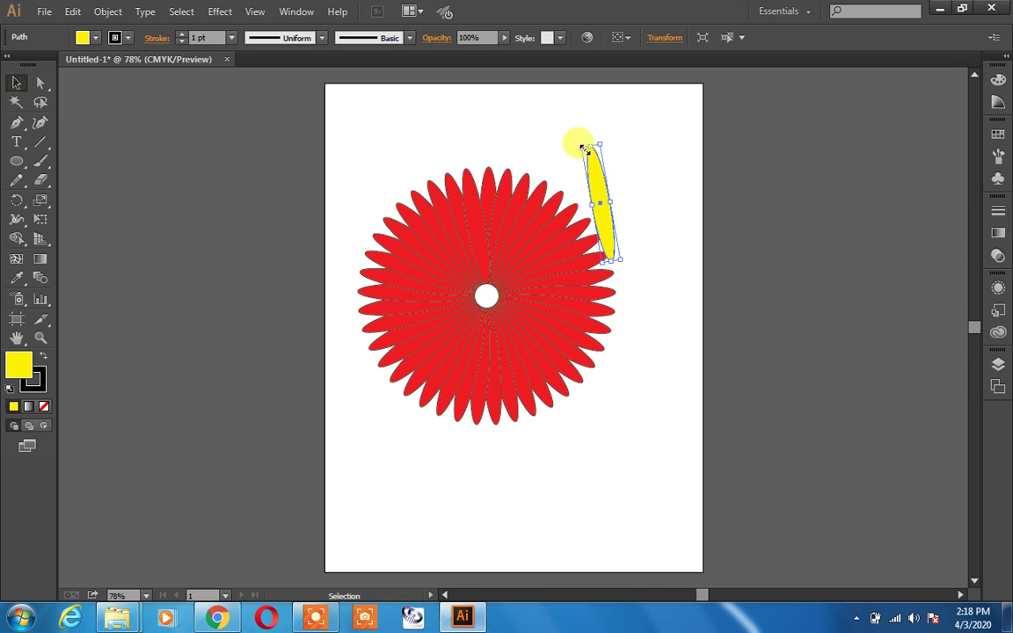
Move the yellow petal onto the flower and resize it to stand just above the centre.
left_click_drag(600, 177, 481, 209)
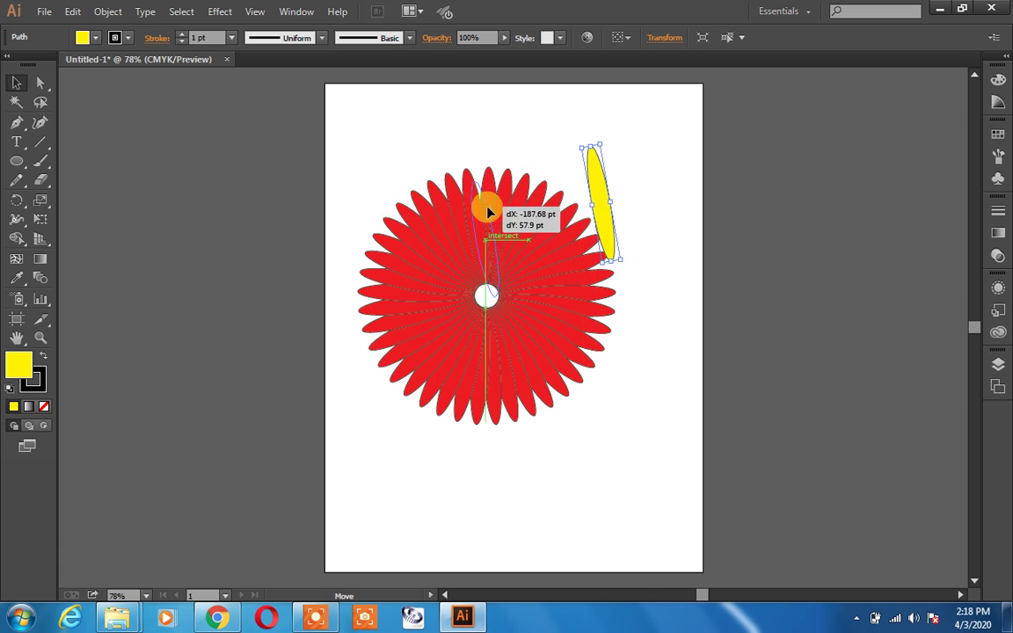
mouse_move(481, 210)
left_mouse_down()
mouse_move(471, 183)
mouse_move(475, 215)
left_mouse_up()
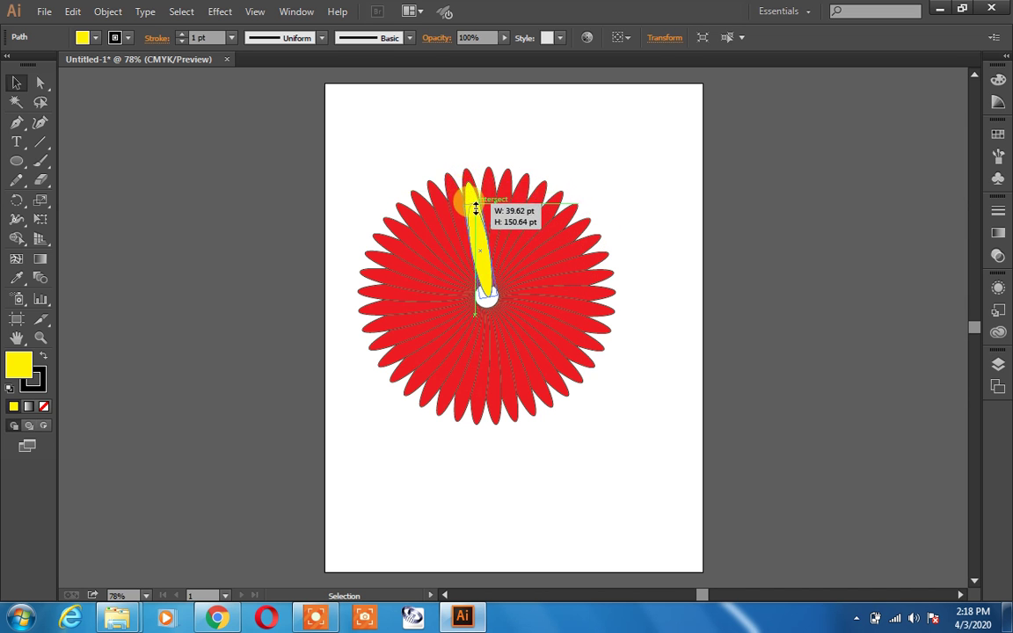
left_click_drag(482, 237, 475, 210)
left_click_drag(463, 276, 476, 278)
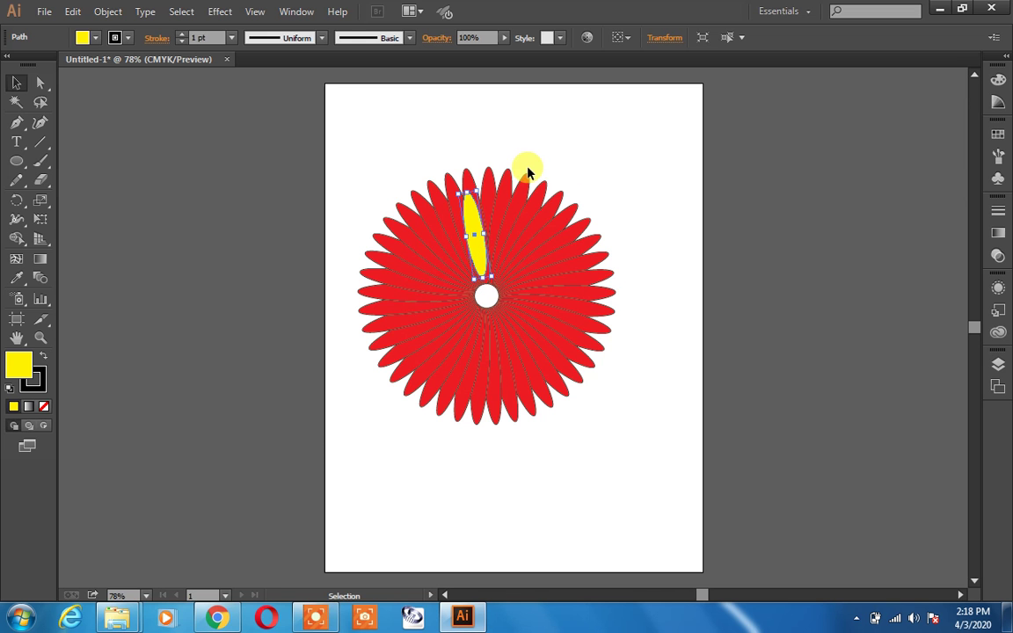
left_click(16, 199)
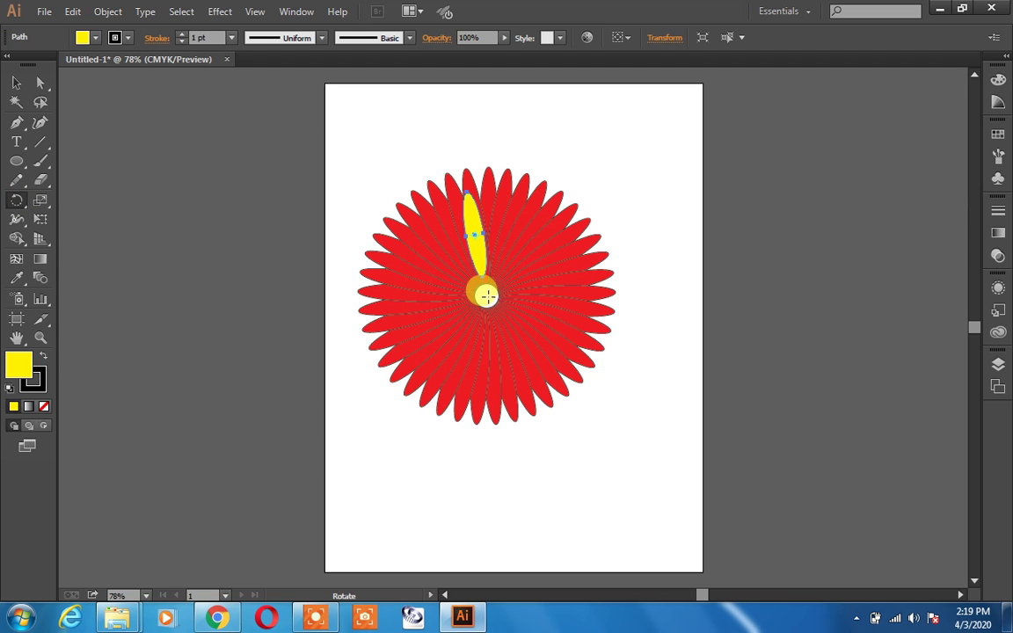
Rotate copies of the yellow petal around the flower centre, repeating Ctrl+D three times.
left_click(485, 296)
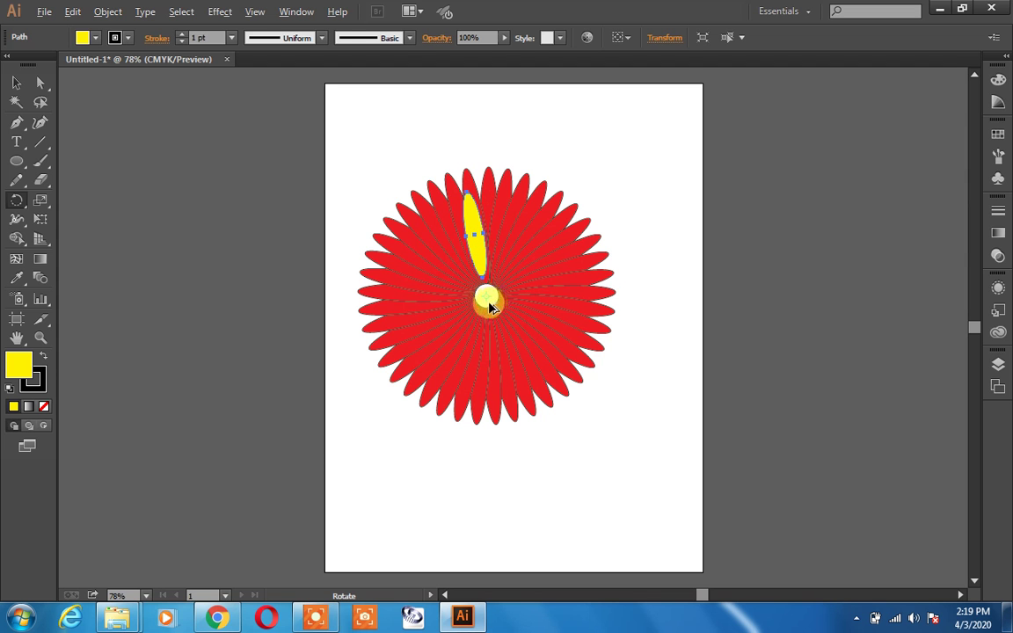
left_click_drag(489, 303, 491, 306)
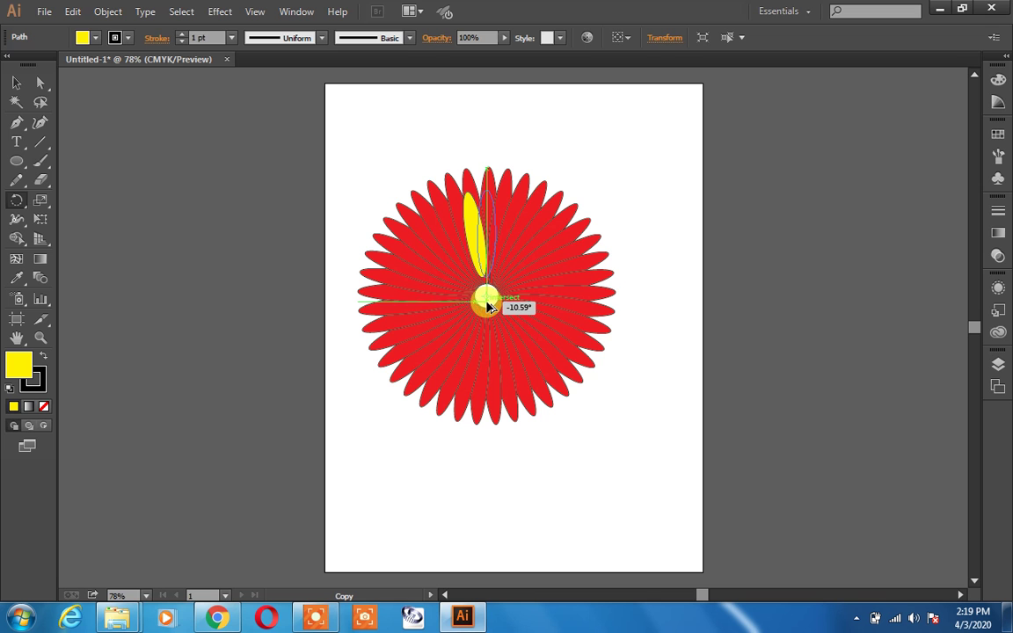
left_click_drag(490, 305, 486, 299)
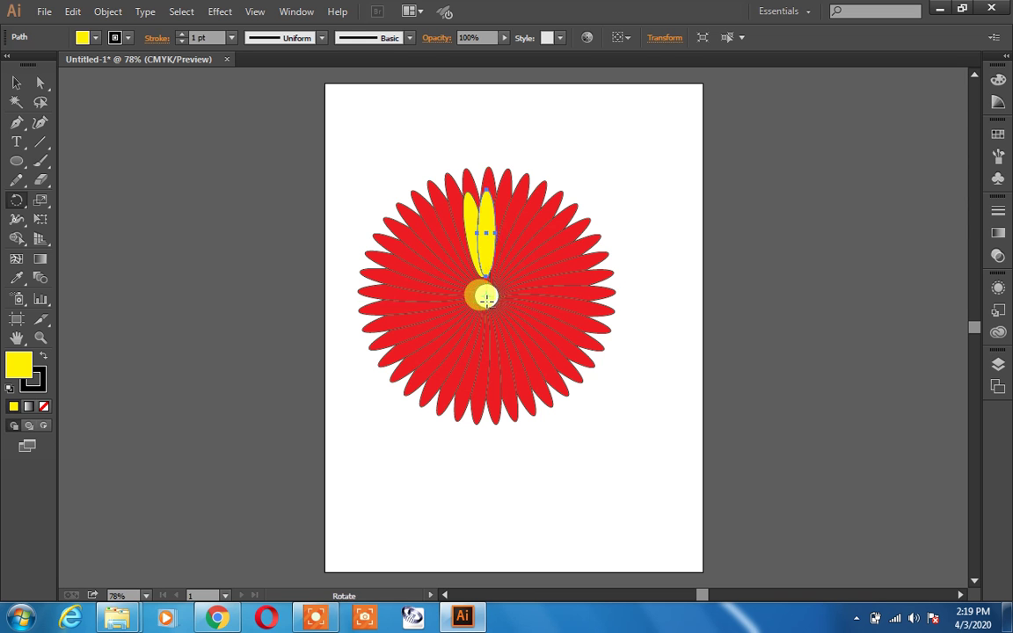
key("ctrl+d")
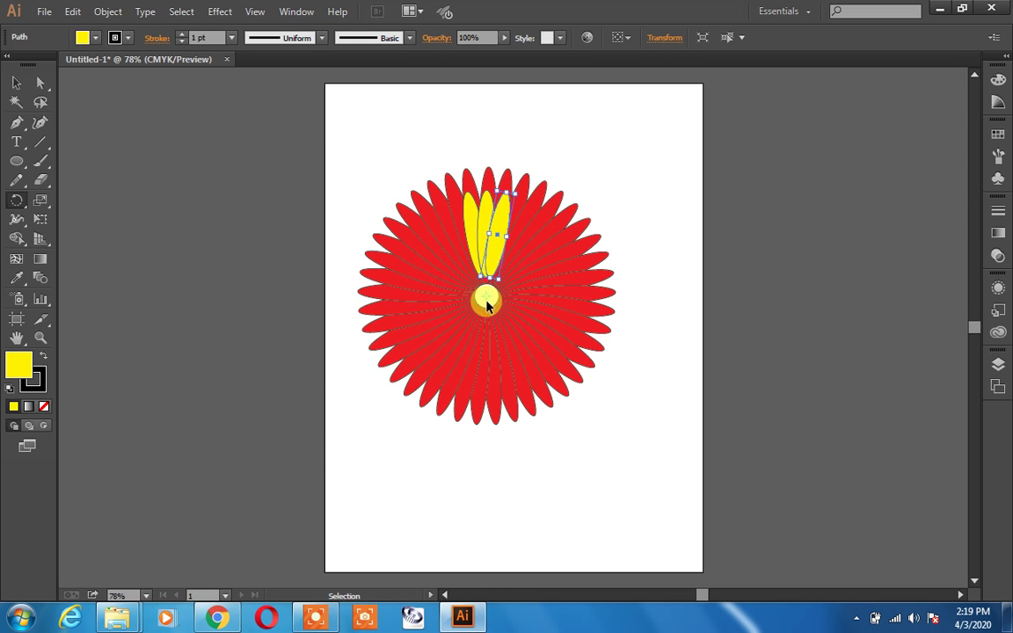
key("ctrl+d")
key("ctrl+d")
key("ctrl+d")
key("ctrl+d")
key("ctrl+d")
key("ctrl+d")
key("ctrl+d")
key("ctrl+d")
key("ctrl+d")
key("ctrl+d")
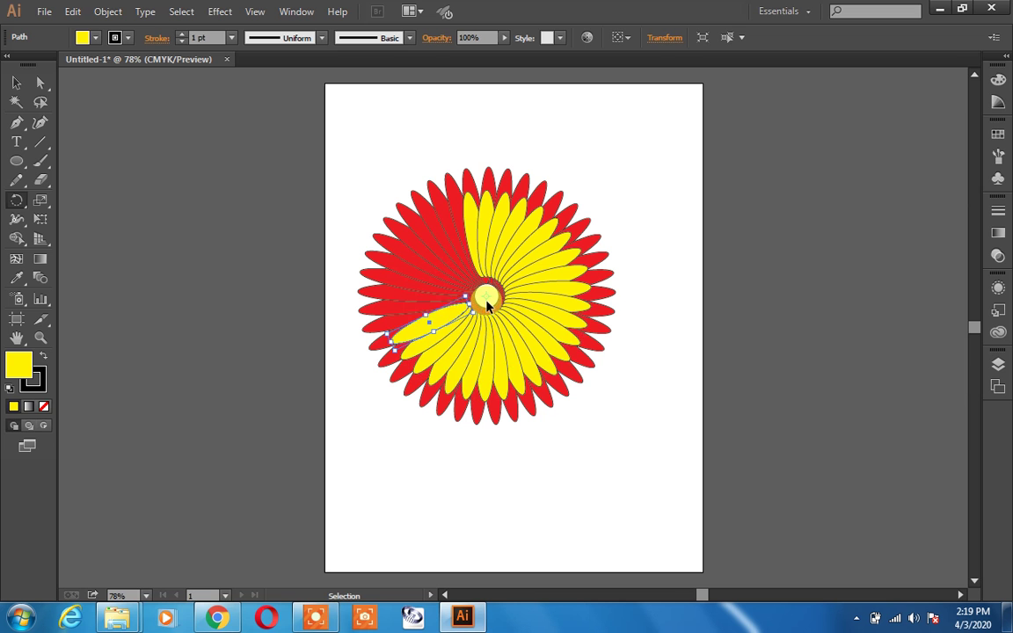
key("ctrl+d")
key("ctrl+d")
key("ctrl+d")
key("ctrl+d")
key("ctrl+d")
key("ctrl+d")
key("ctrl+d")
key("ctrl+d")
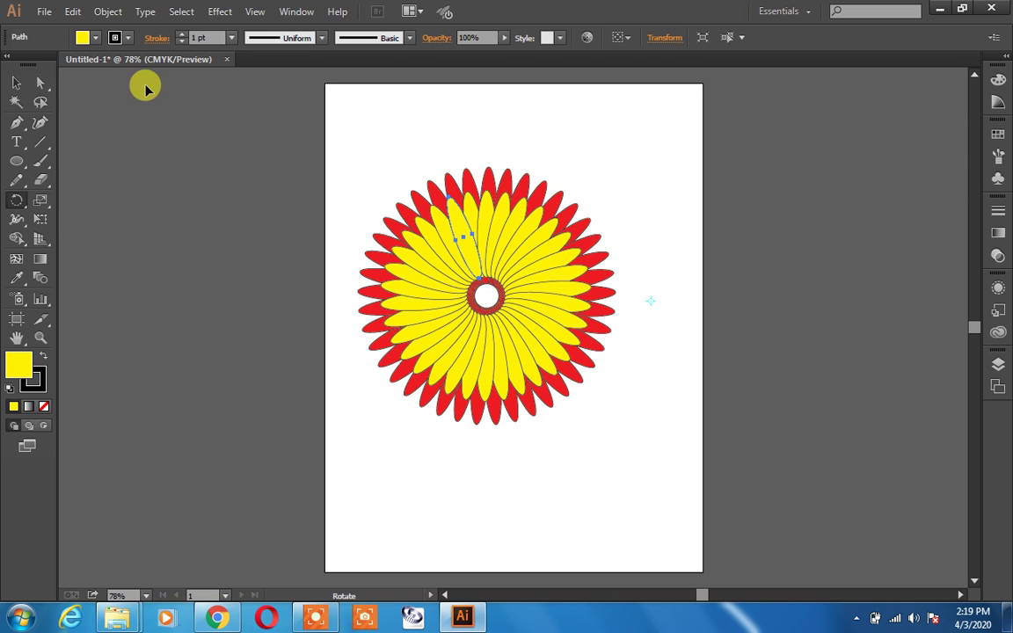
left_click(15, 85)
left_click(219, 215)
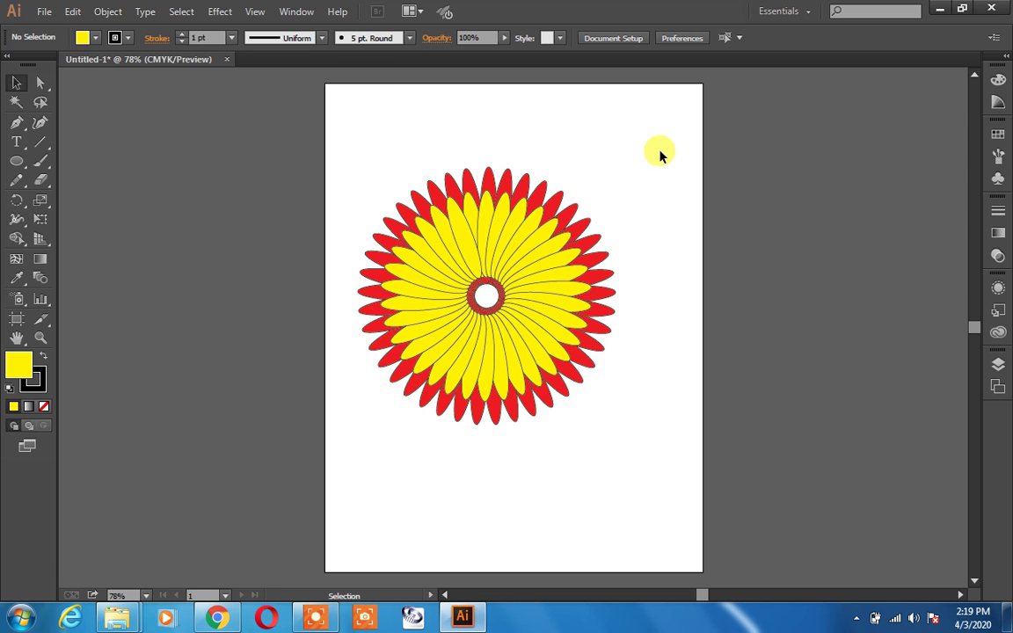
mouse_move(660, 151)
left_mouse_down()
mouse_move(496, 334)
mouse_move(326, 496)
left_mouse_up()
Delete the marquee-selected flower, leaving the artboard empty.
key("Delete")
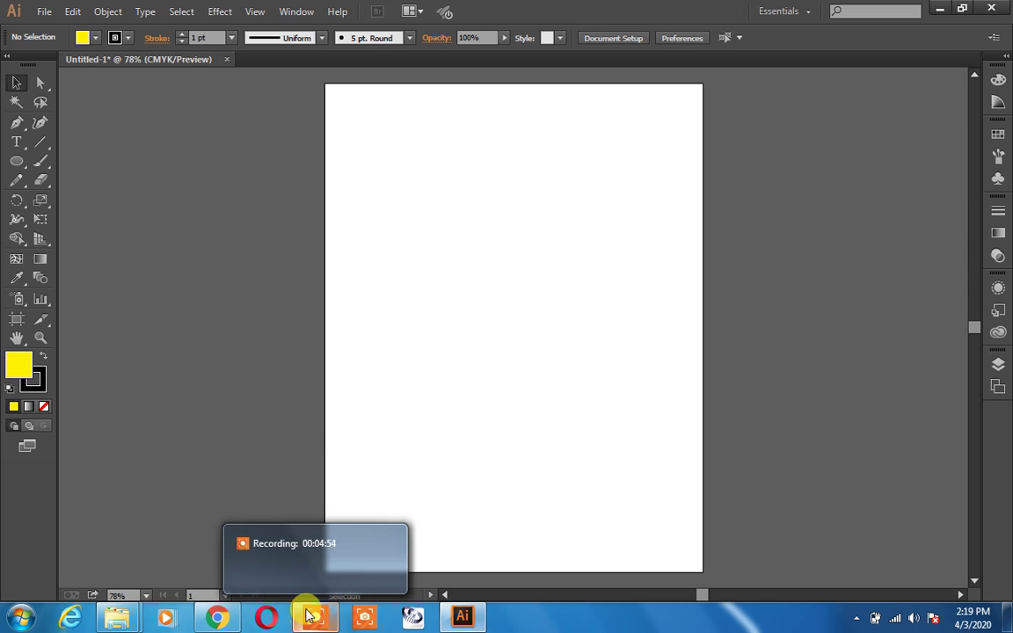
left_click_drag(16, 200, 71, 227)
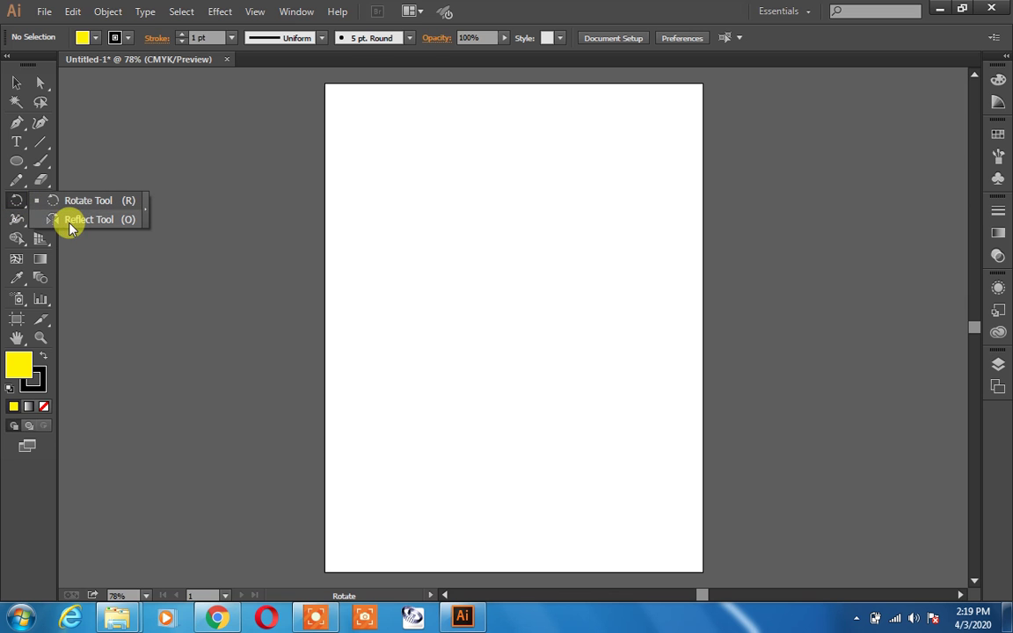
left_click_drag(70, 226, 400, 226)
left_click(17, 125)
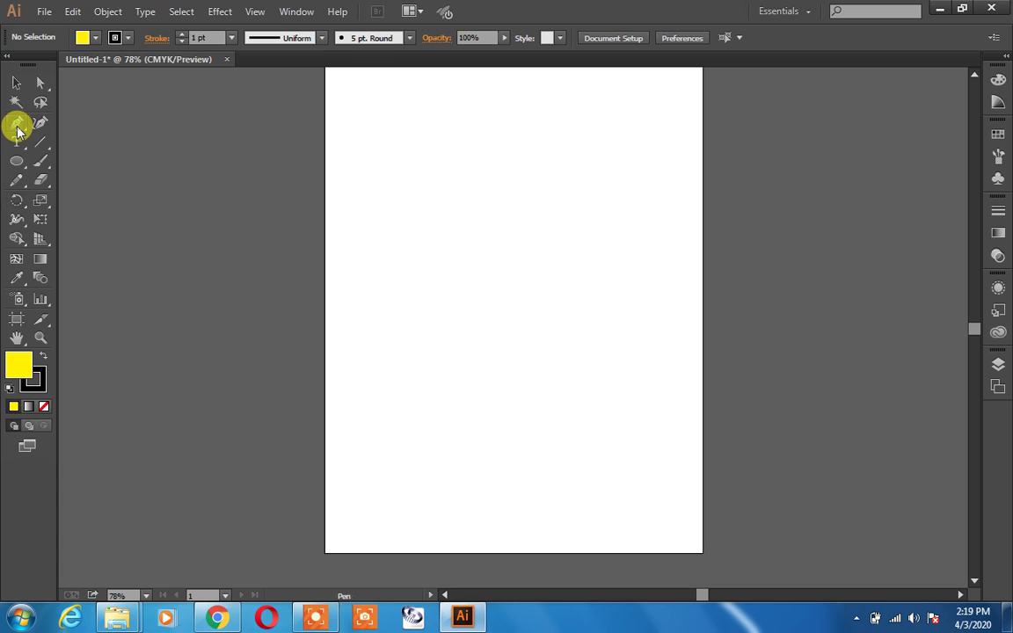
Pen a right-pointing triangle from three corners, closing it on the starting corner.
left_click_drag(16, 125, 78, 123)
left_click(394, 228)
left_click(394, 363)
left_click(487, 296)
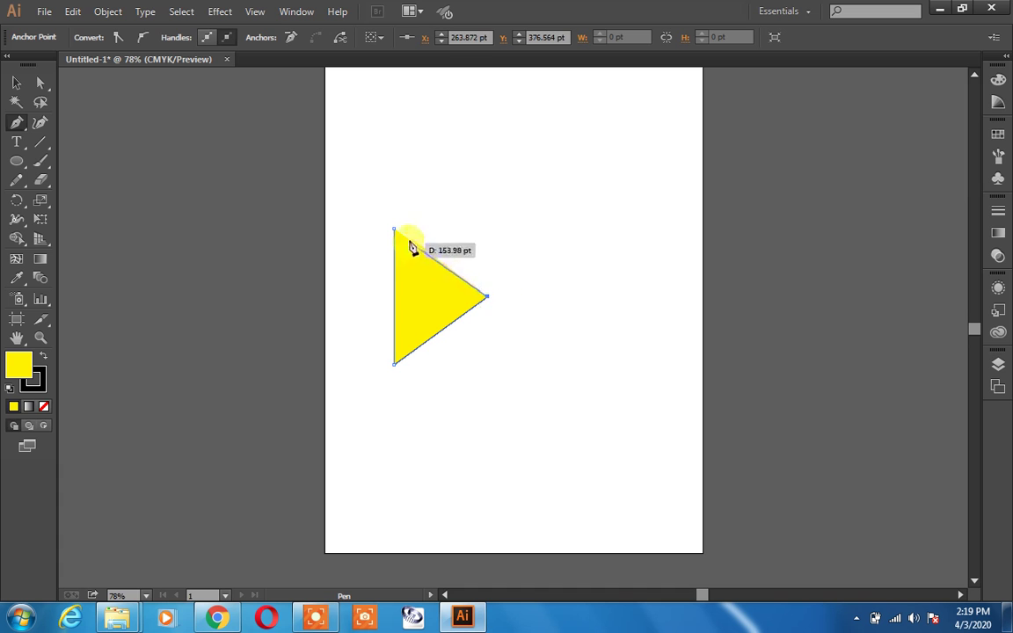
left_click(395, 230)
left_click(16, 84)
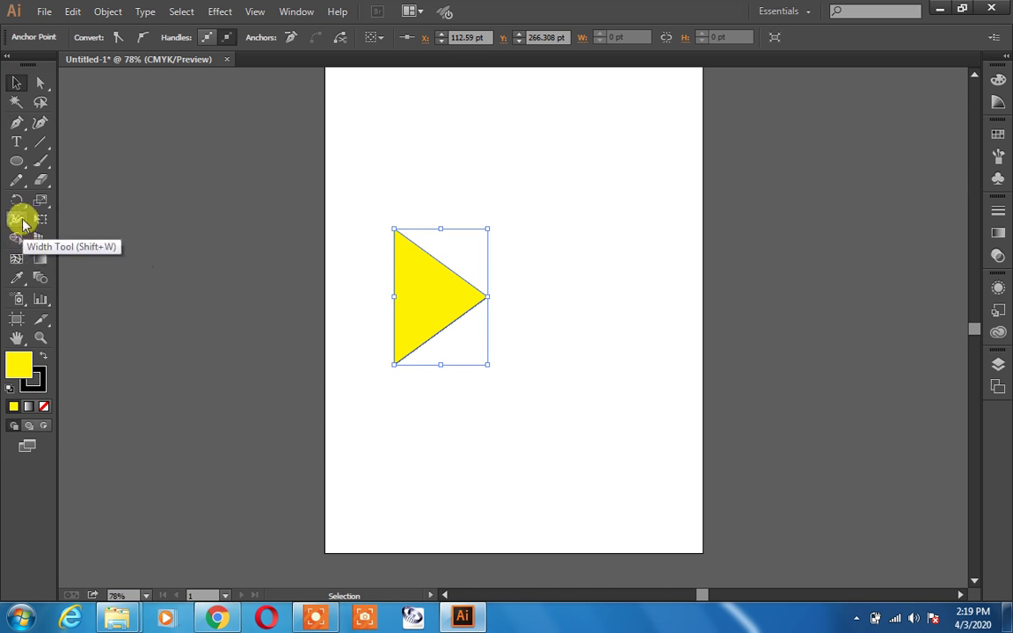
left_click_drag(19, 208, 65, 214)
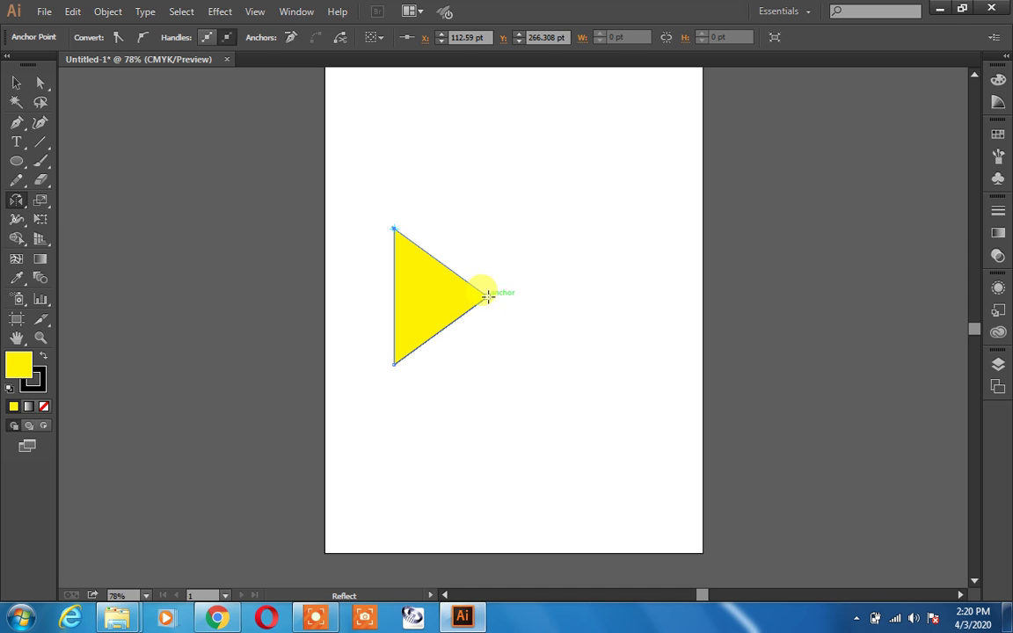
left_click(488, 297)
mouse_move(492, 371)
left_mouse_down()
mouse_move(509, 451)
mouse_move(417, 249)
mouse_move(432, 296)
left_mouse_up()
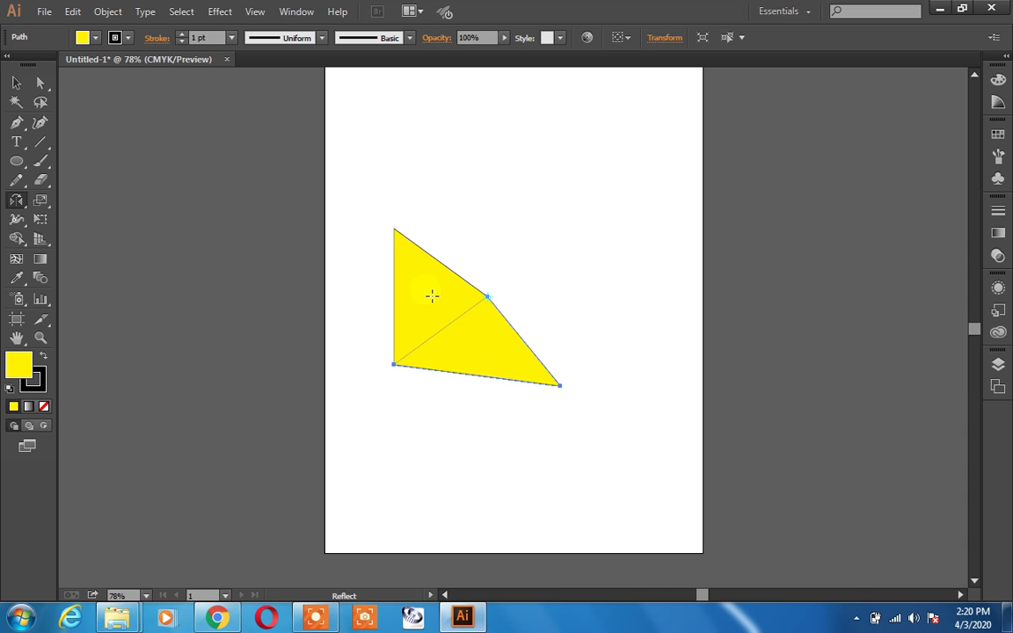
key("ctrl+z")
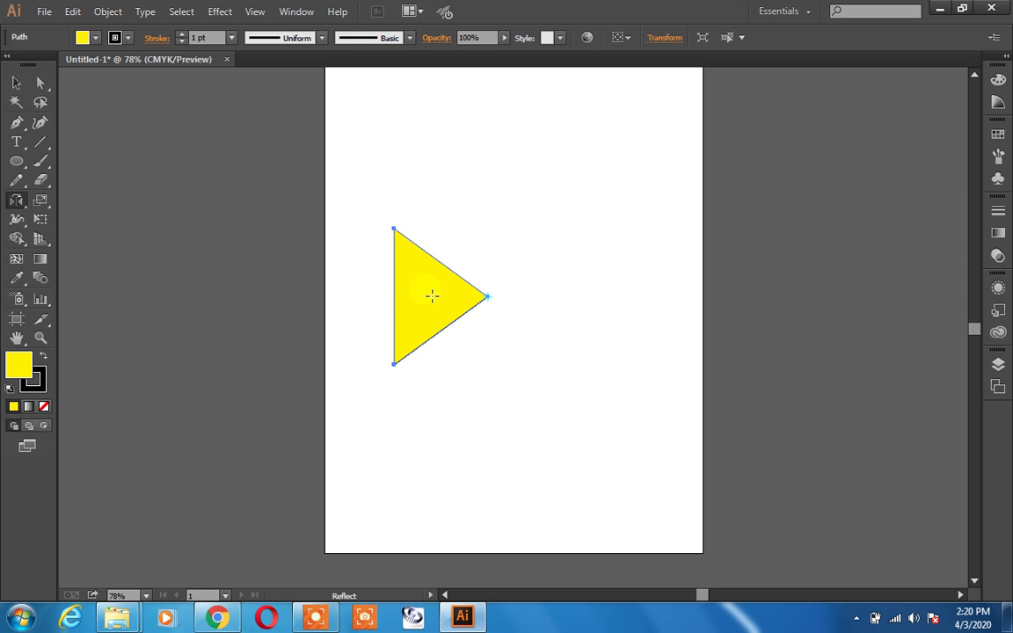
left_click(534, 297)
left_click_drag(539, 352, 526, 464)
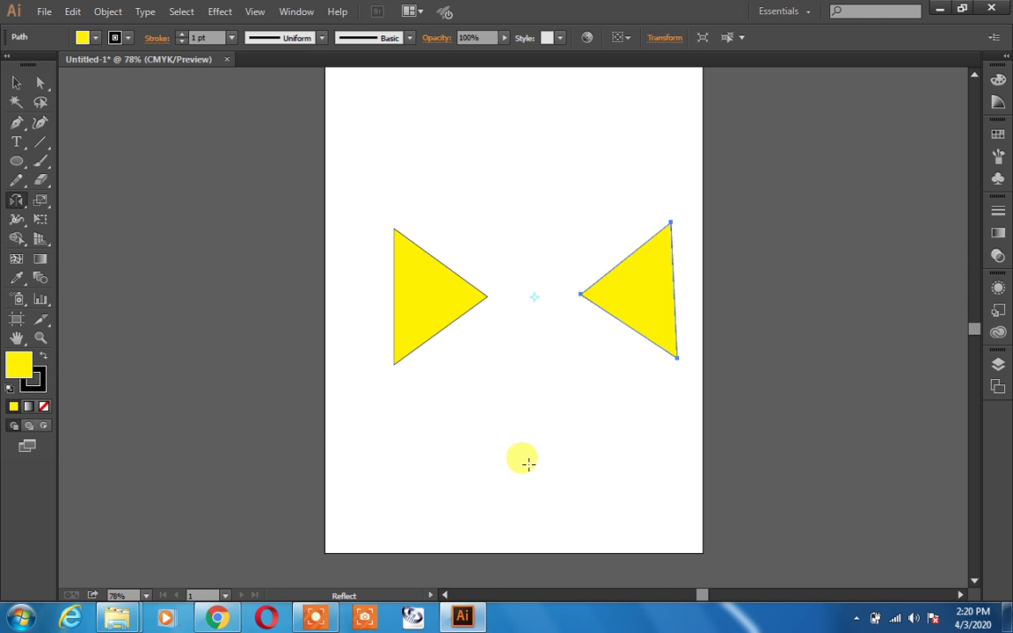
key("ctrl+z")
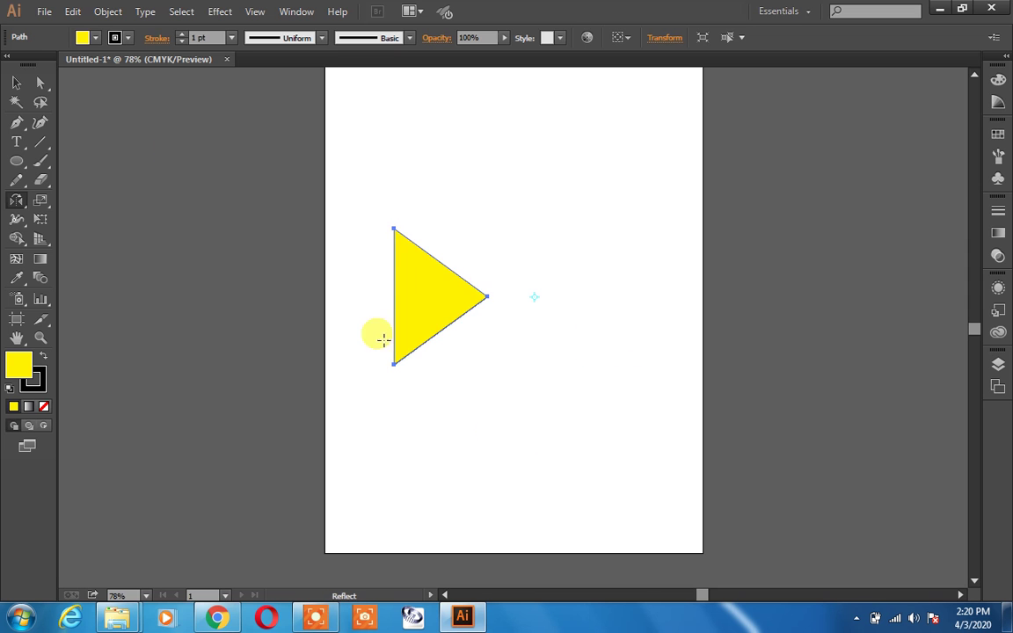
left_click(16, 82)
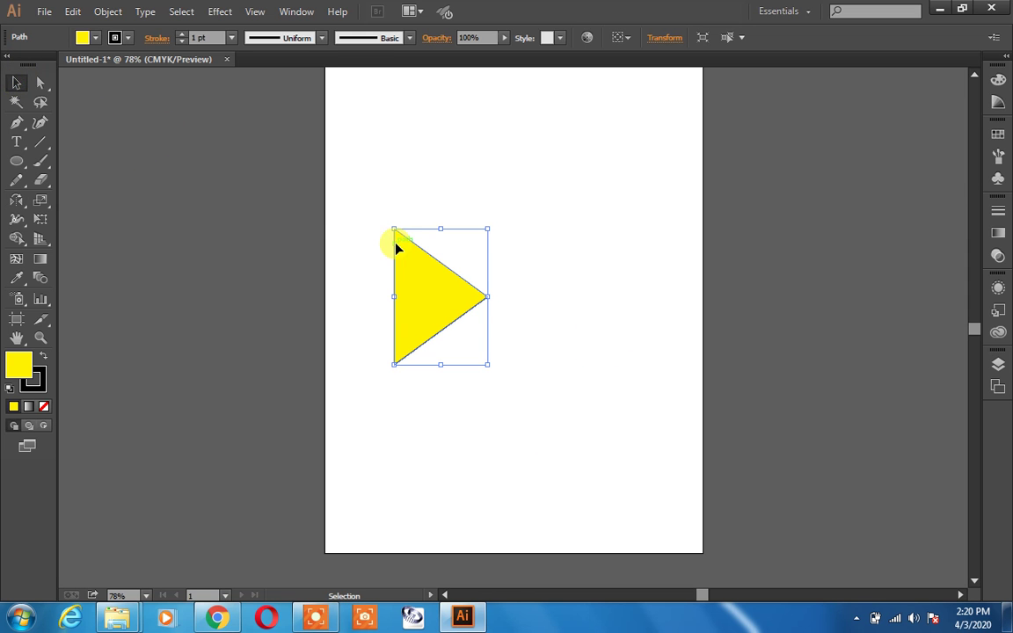
Reflect a tilted copy of the triangle above-right, pivoting on its tip.
left_click(17, 203)
left_click_drag(16, 203, 95, 219)
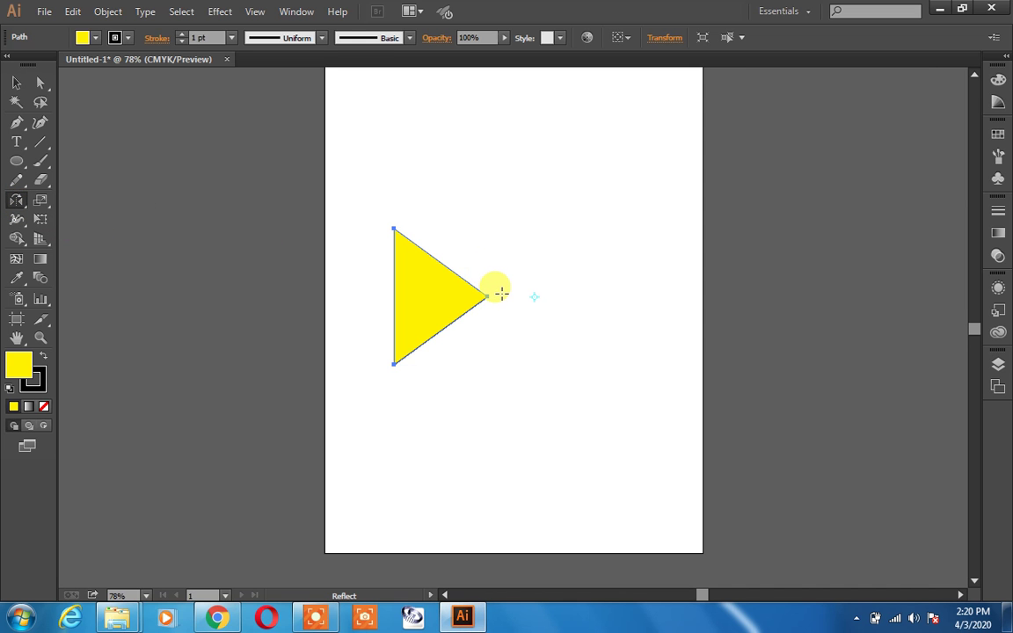
left_click(501, 299)
mouse_move(503, 302)
left_mouse_down()
mouse_move(508, 390)
mouse_move(585, 394)
left_mouse_up()
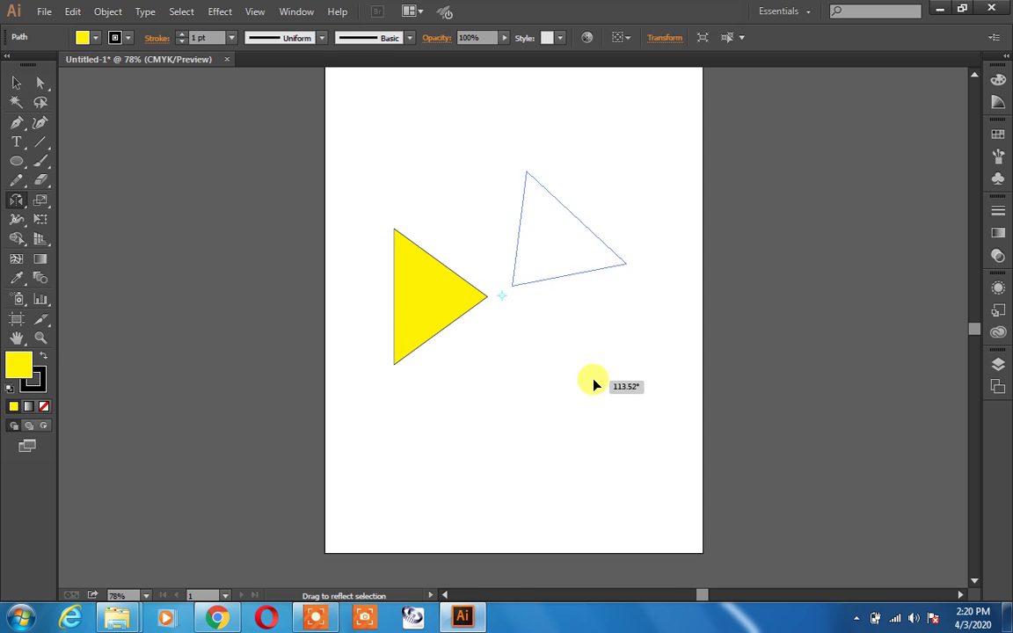
mouse_move(585, 394)
left_mouse_down()
mouse_move(581, 302)
mouse_move(568, 285)
left_mouse_up()
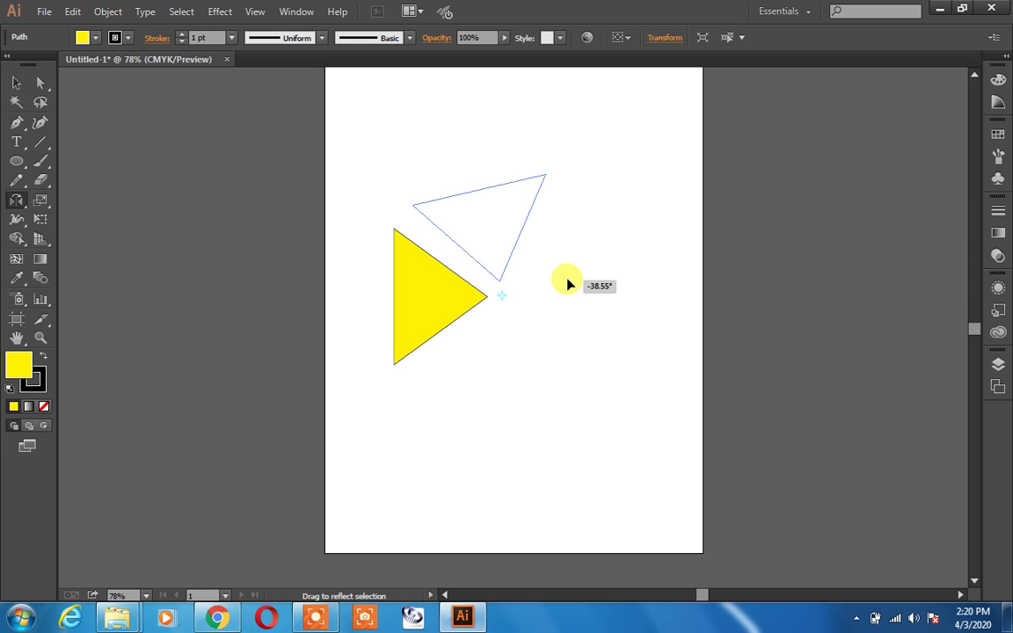
left_click_drag(569, 285, 567, 279)
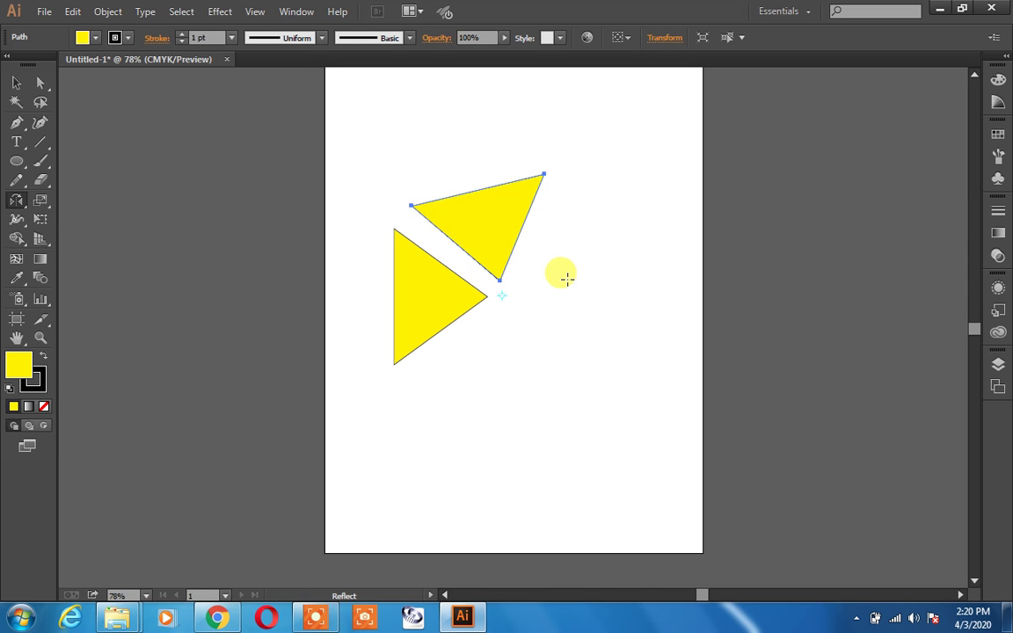